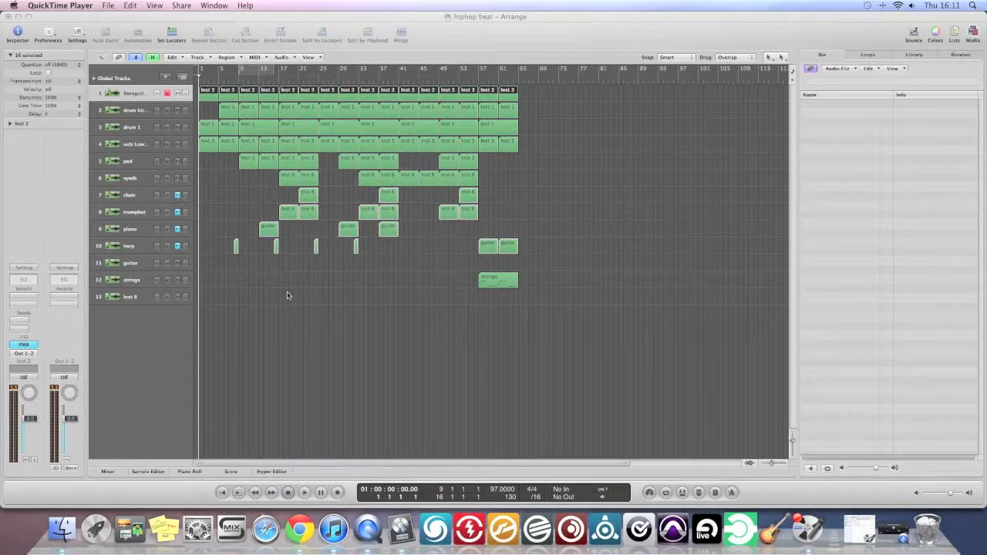
# Unmute the choir, trumphet, piano and harp tracks and play the arrangement from the start with the system volume raised.
pyautogui.click(180, 202)
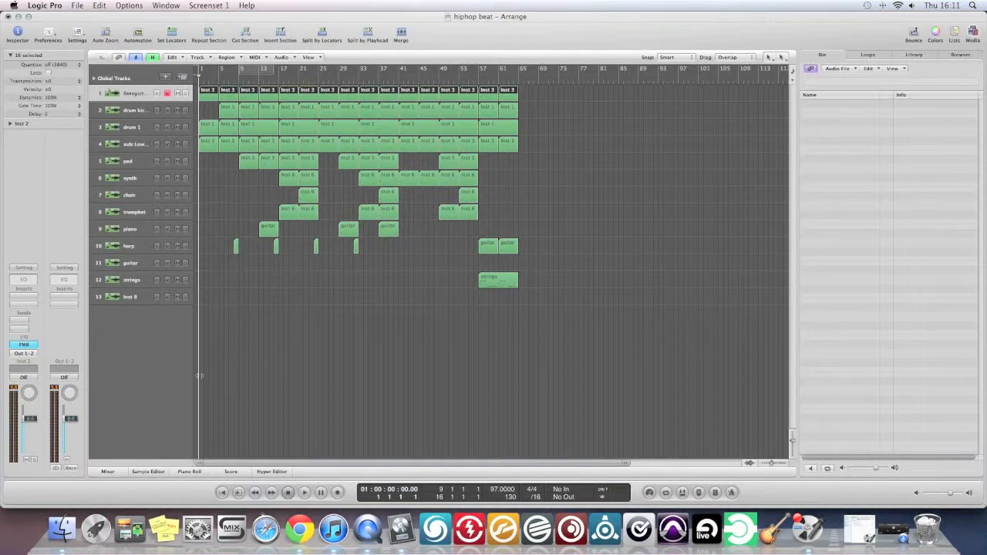
pyautogui.press('space')
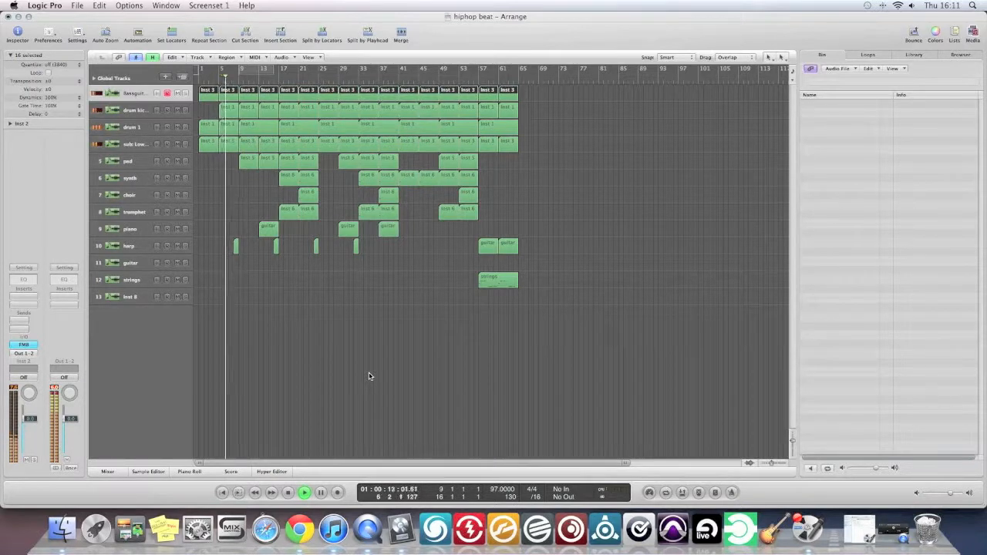
pyautogui.press('XF86AudioRaiseVolume')
pyautogui.press('XF86AudioRaiseVolume')
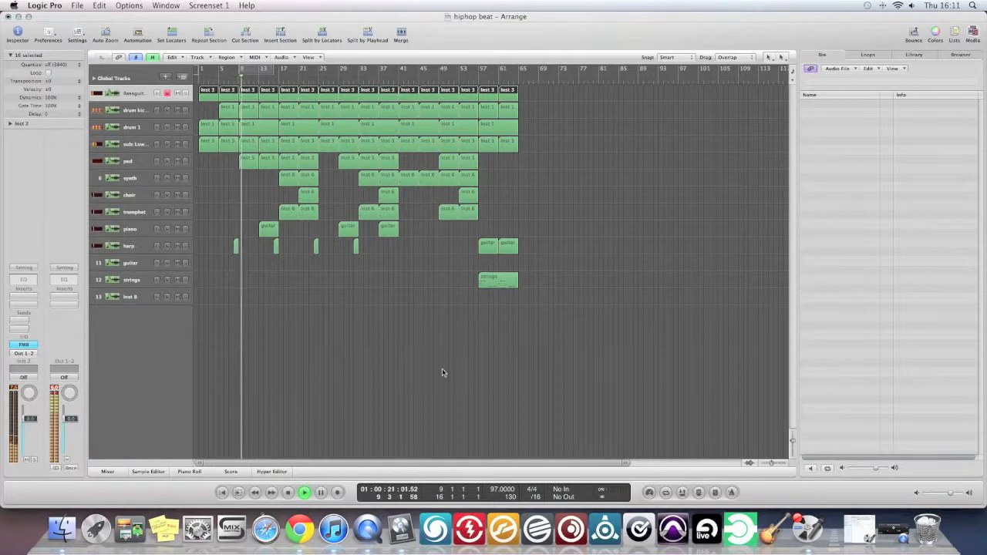
# Check the Logic Pro recording session in Audio Hijack Pro, minimize it, and return to Logic Pro to stop playback.
pyautogui.click(804, 527)
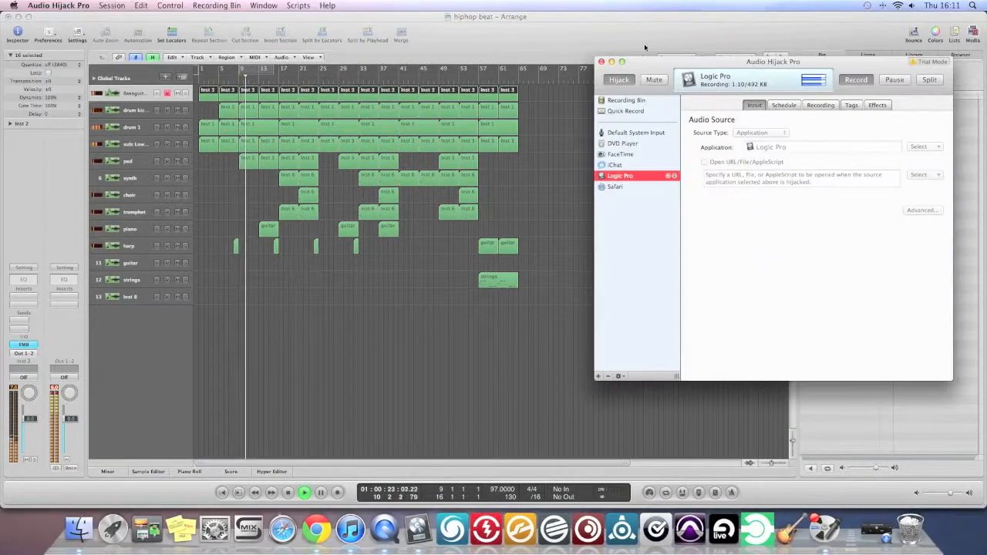
pyautogui.click(610, 62)
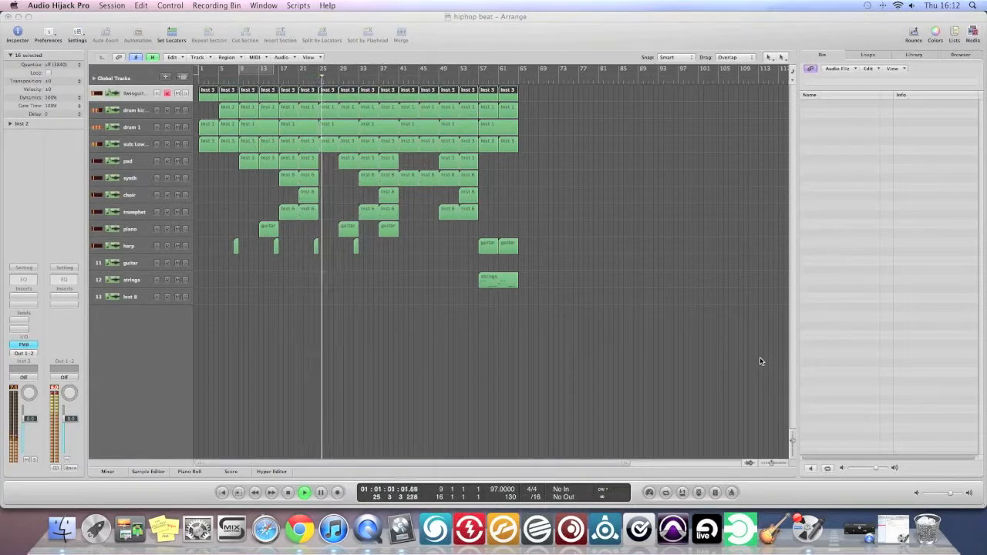
pyautogui.click(616, 361)
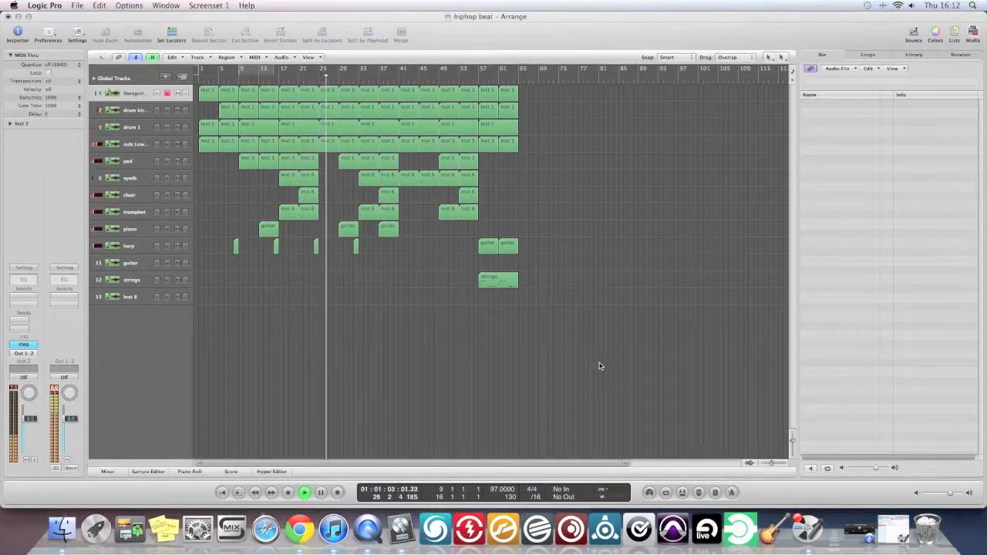
pyautogui.press('space')
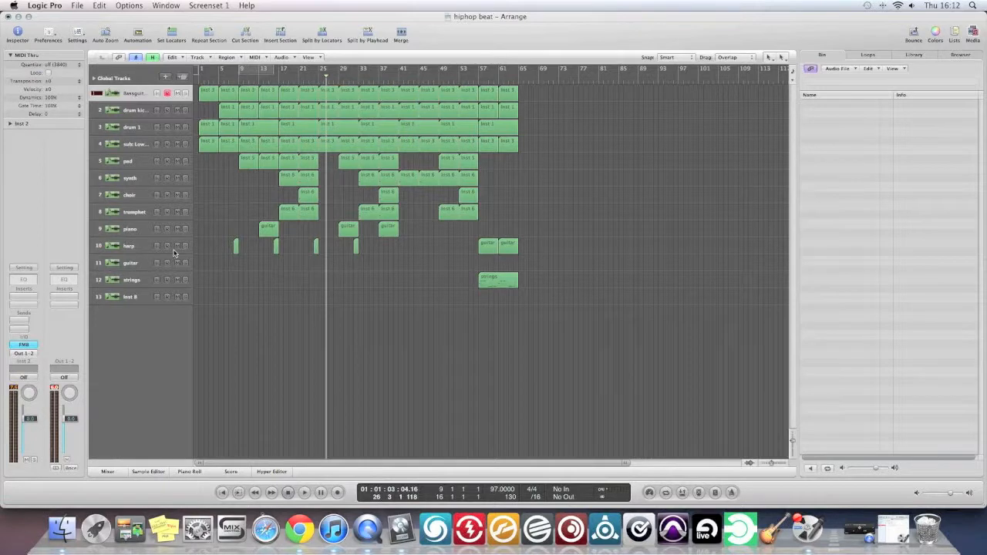
# Mute the harp, piano, trumphet and choir tracks and play the ending section briefly from bar 57.
pyautogui.moveTo(176, 246); pyautogui.dragTo(178, 194)
pyautogui.click(479, 80)
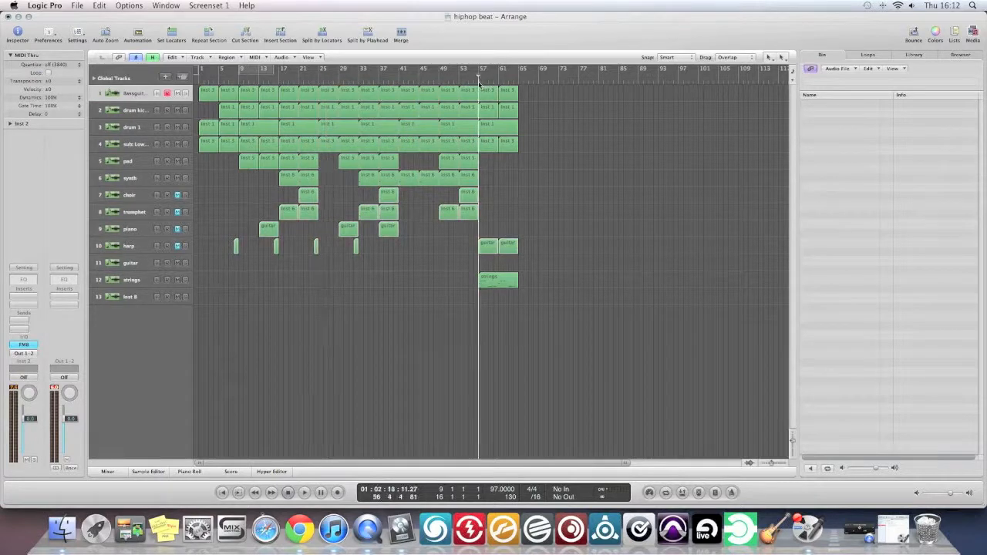
pyautogui.press('space')
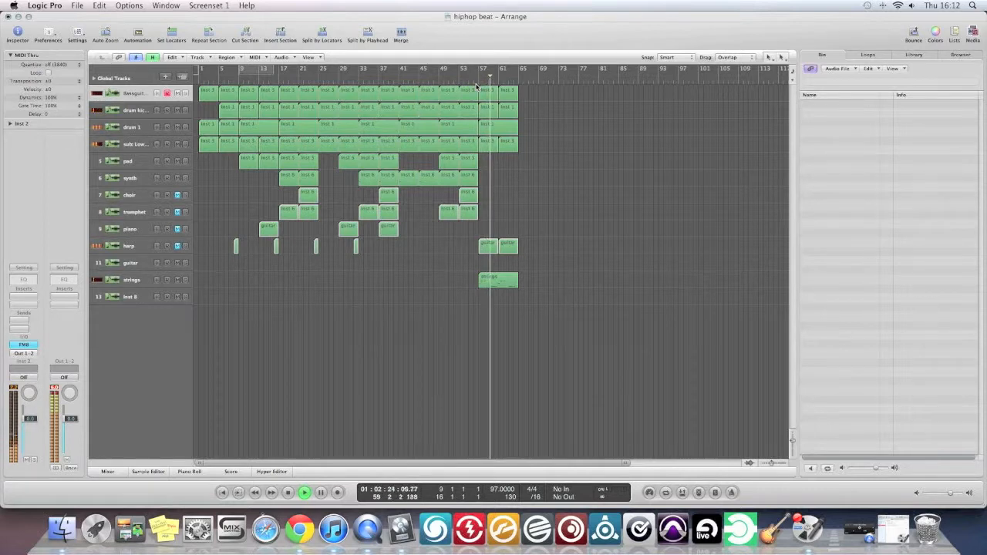
pyautogui.press('space')
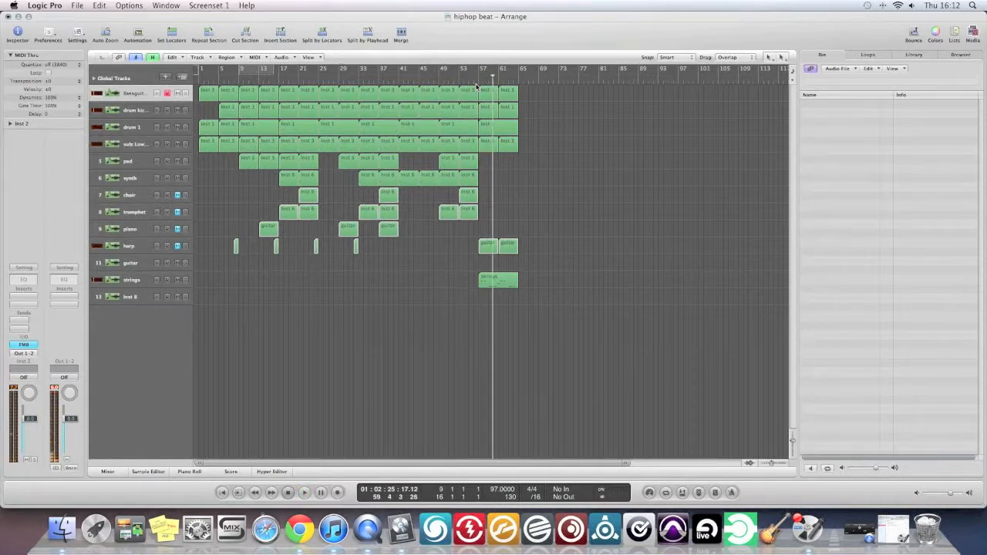
# Play the soloed bass guitar track from the start of the arrangement at a lower system volume.
pyautogui.press('Return')
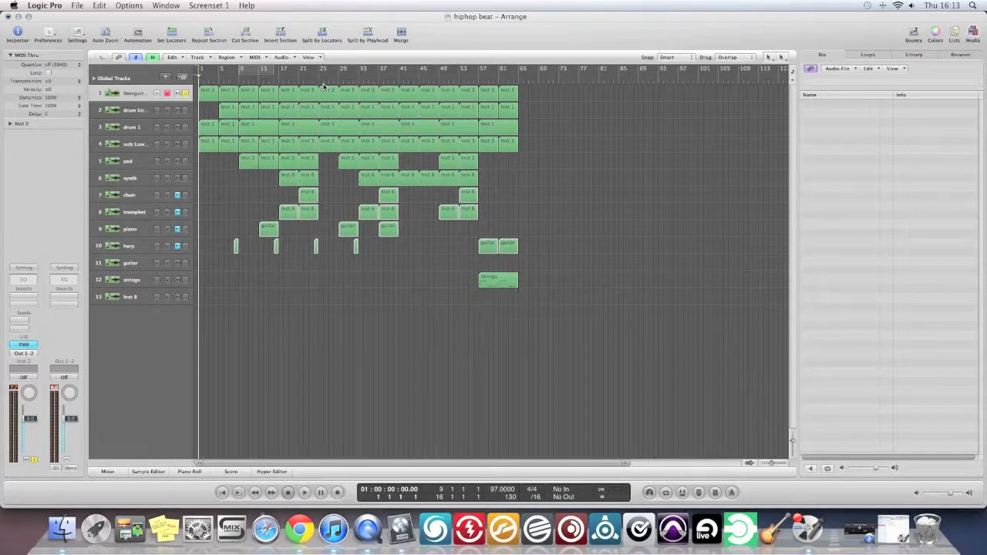
pyautogui.press('space')
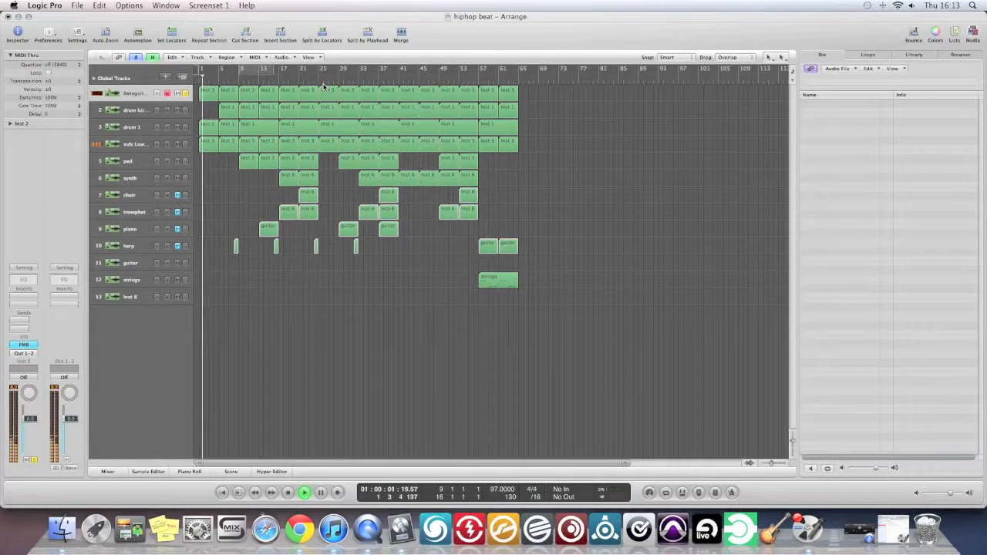
pyautogui.press('XF86AudioLowerVolume')
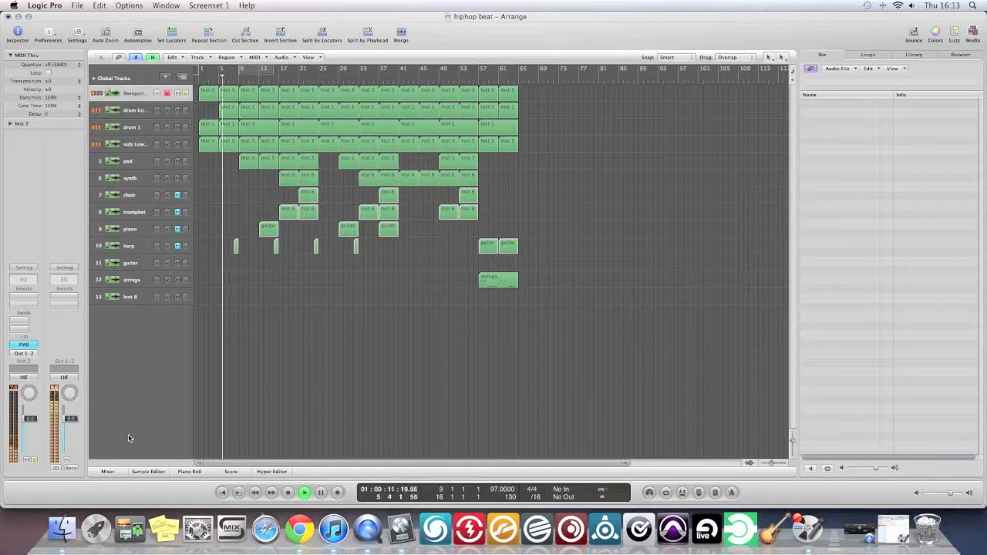
pyautogui.press('space')
# Compare the bass guitar with FM8's Reverb off and back on during playback, leaving the effect enabled and closing the plug-in.
pyautogui.click(185, 93)
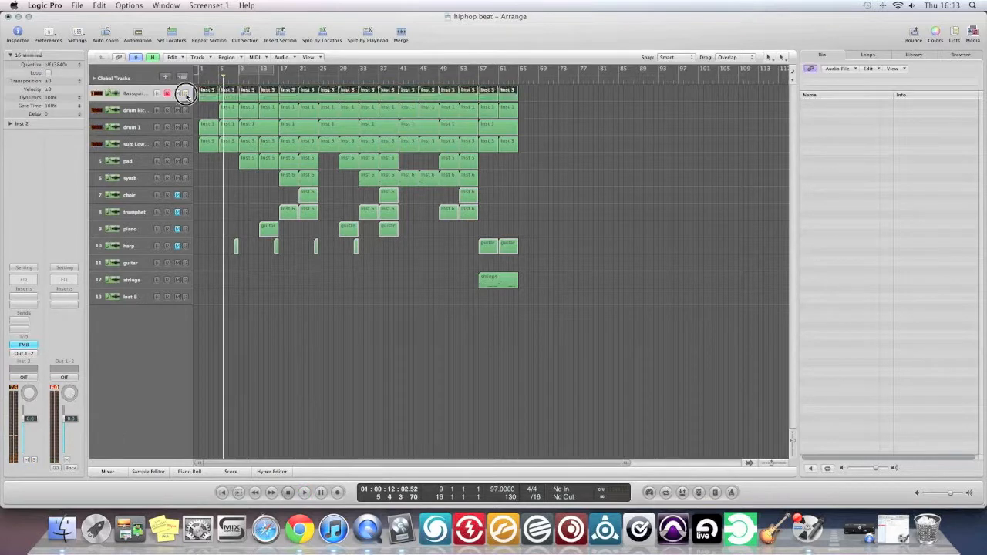
pyautogui.click(24, 344)
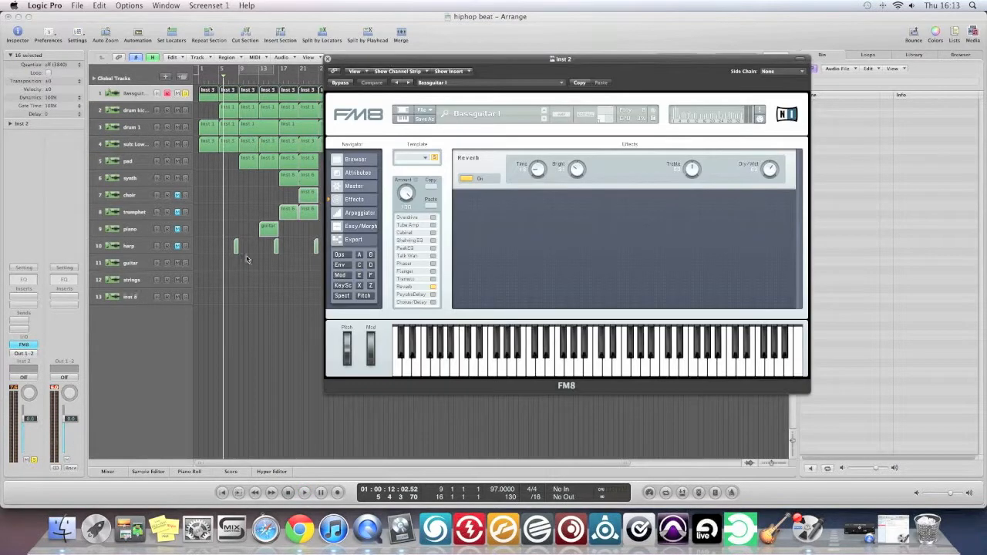
pyautogui.click(467, 180)
pyautogui.press('space')
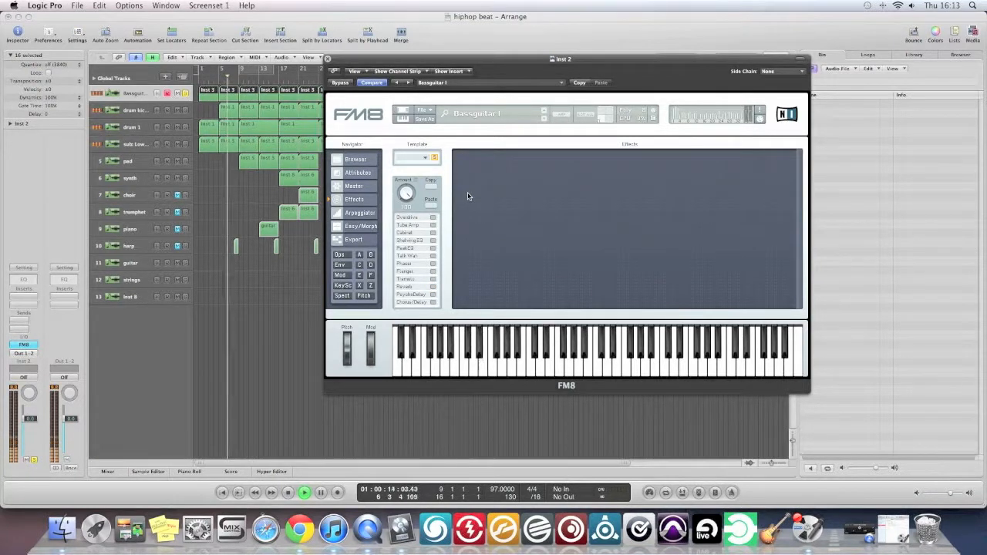
pyautogui.click(432, 287)
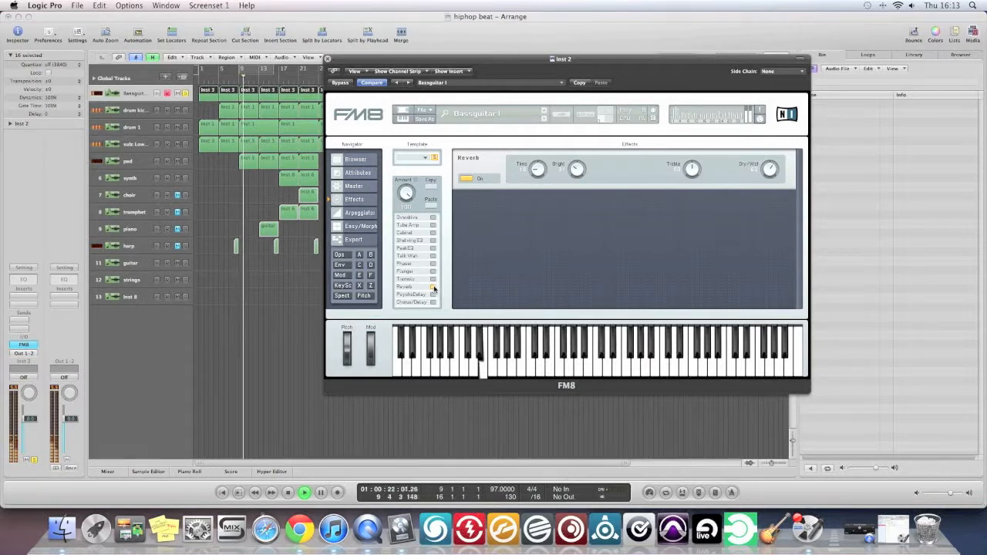
pyautogui.click(328, 60)
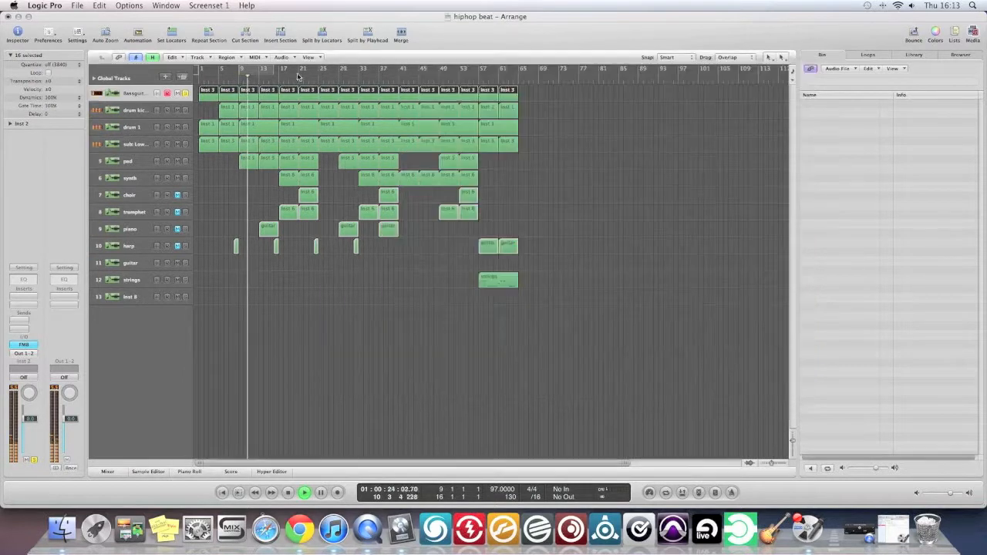
pyautogui.press('space')
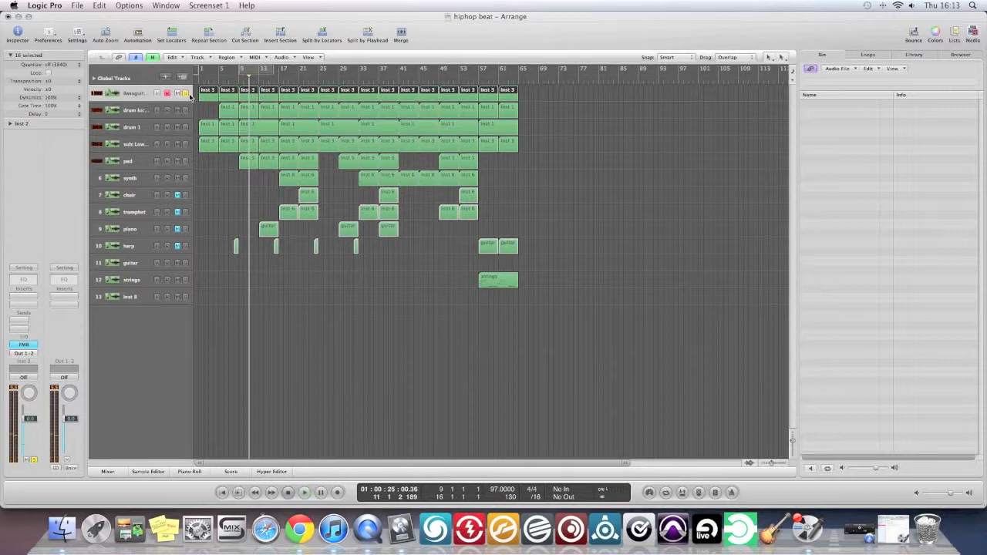
# Move the drum kick 2 track below the drum 1 track.
pyautogui.click(142, 124)
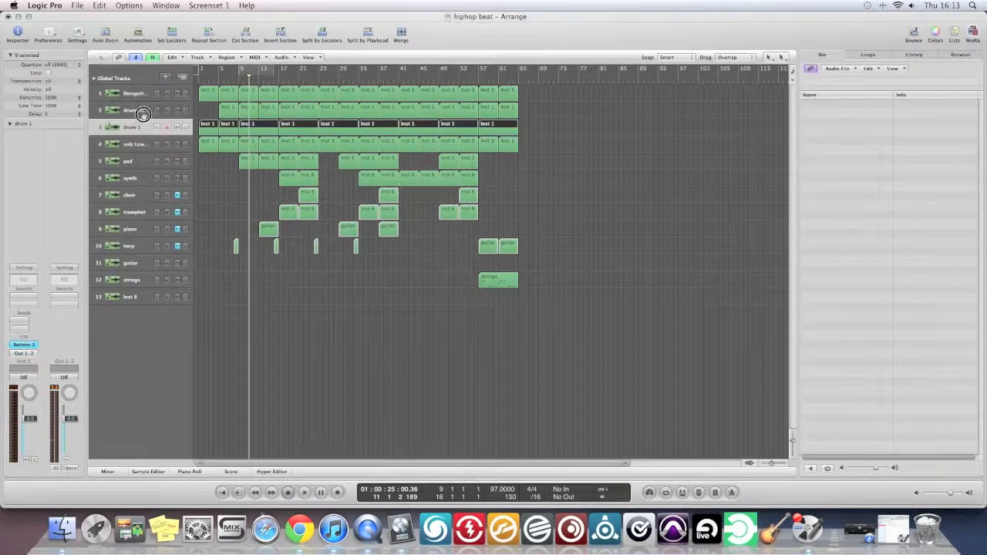
pyautogui.moveTo(142, 113); pyautogui.dragTo(142, 147)
pyautogui.click(137, 146)
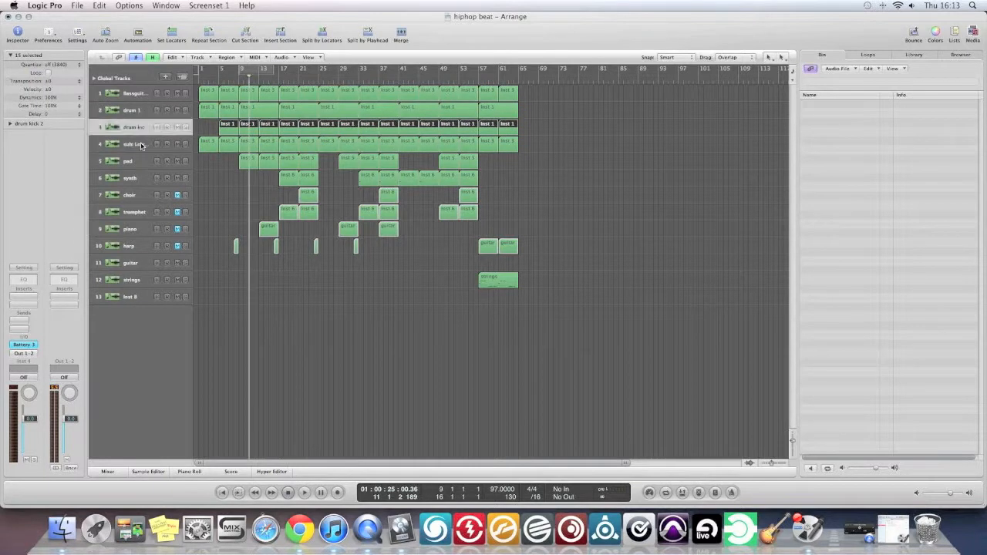
pyautogui.click(137, 124)
pyautogui.click(137, 144)
pyautogui.click(138, 128)
# Select the sub bass track, examine its Predator synthesizer preset, and close the plug-in.
pyautogui.click(129, 145)
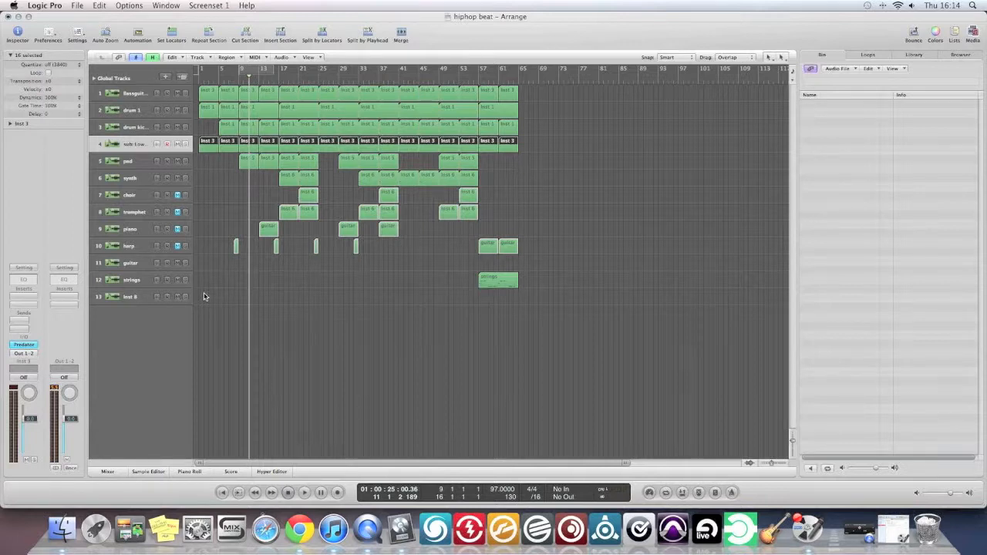
pyautogui.doubleClick(33, 346)
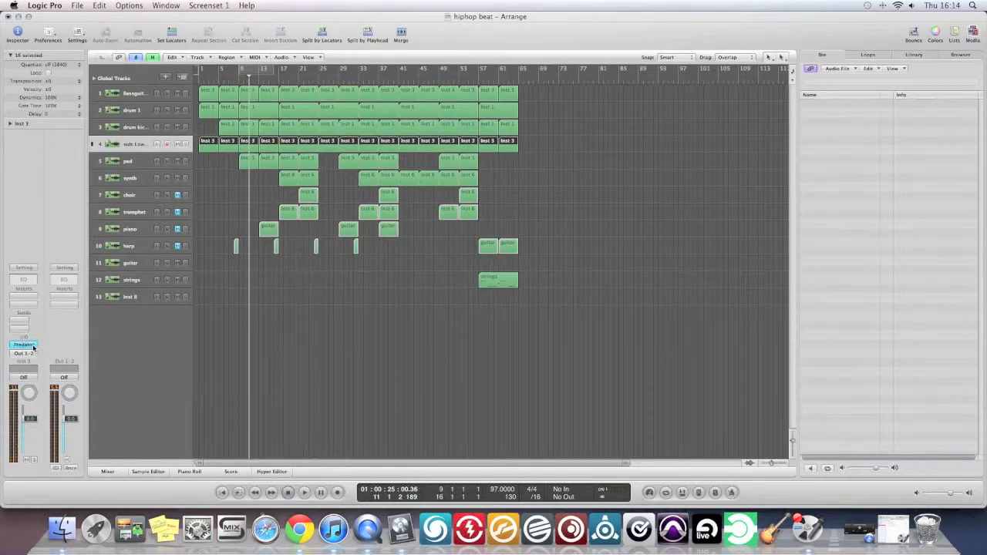
pyautogui.press('super+w')
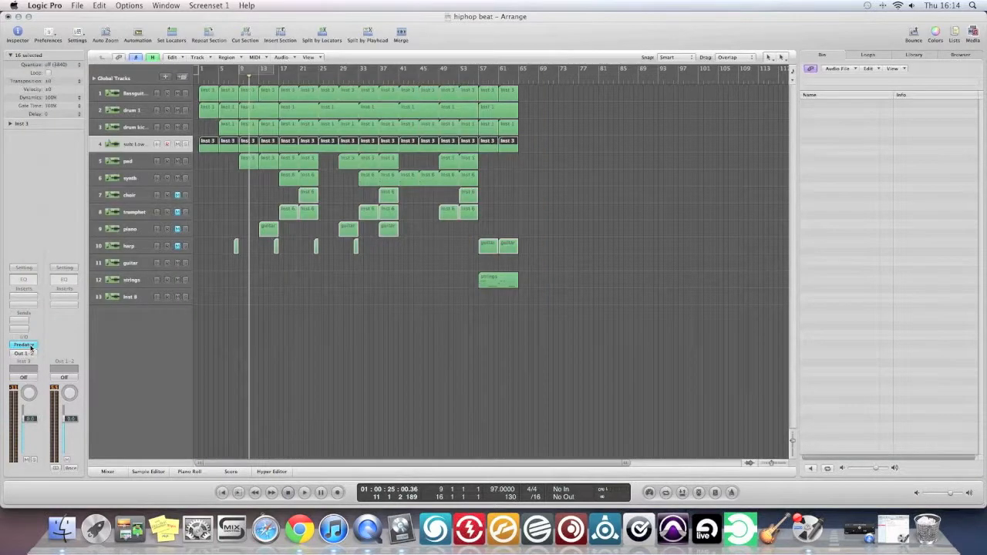
pyautogui.click(31, 347)
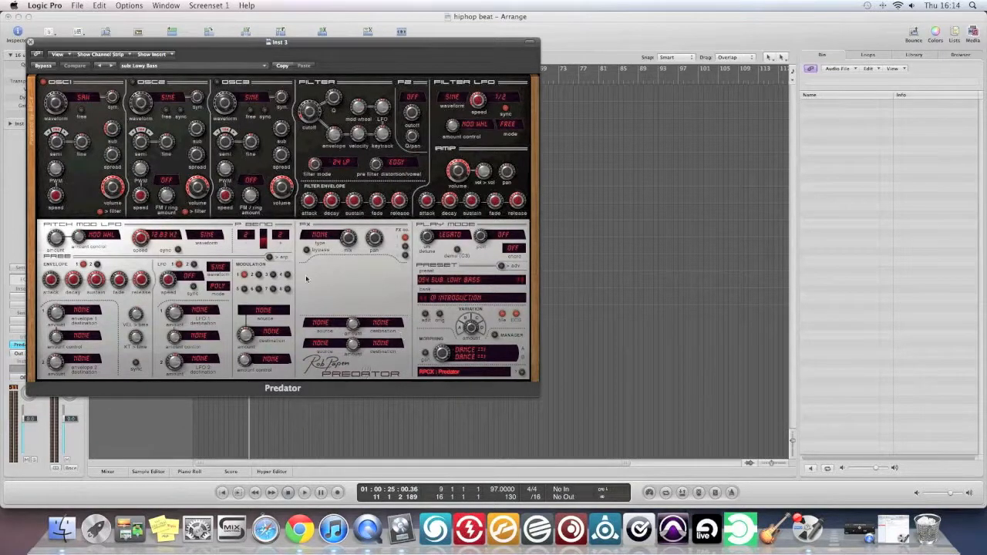
pyautogui.click(32, 42)
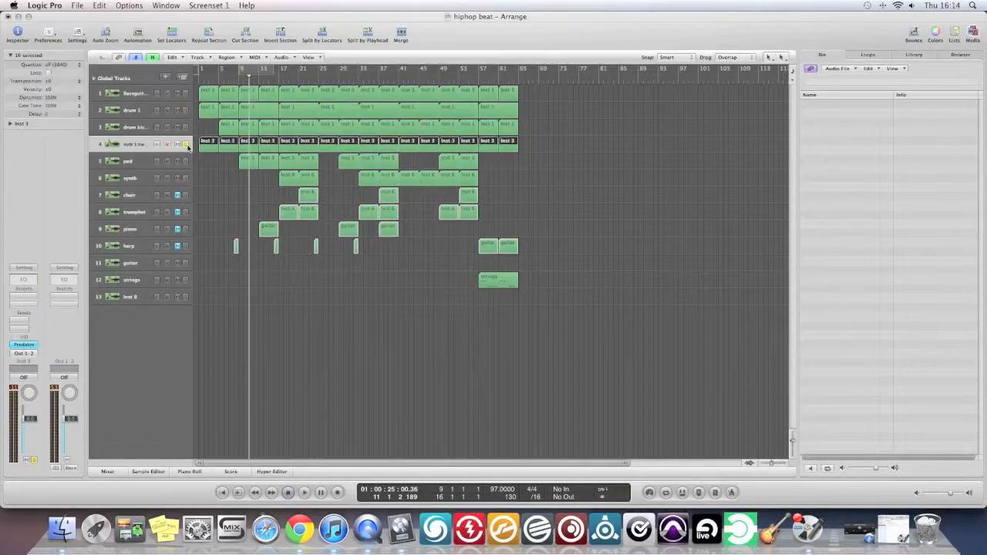
# Solo the sub bass track, listen to a short passage, and turn its solo off.
pyautogui.click(186, 143)
pyautogui.press('space')
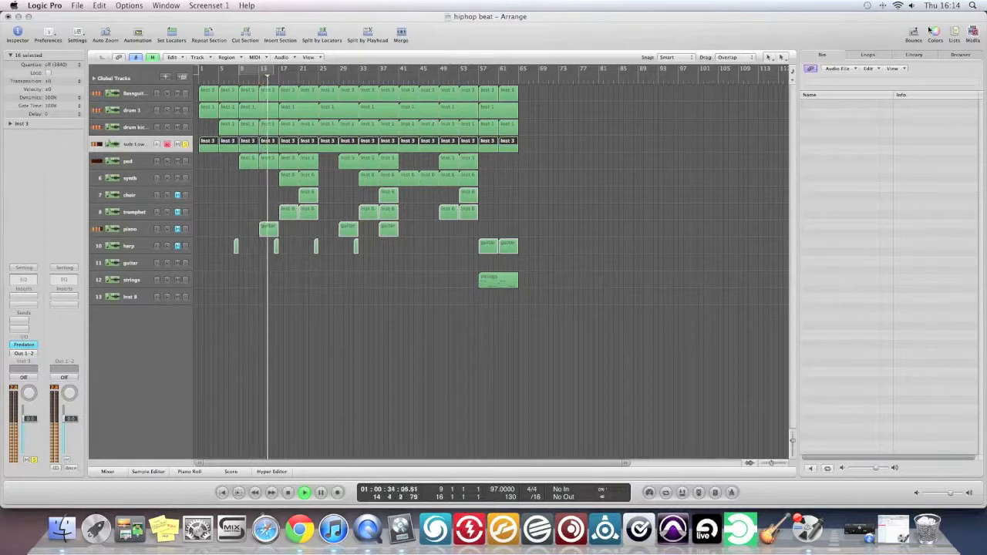
pyautogui.press('space')
pyautogui.click(185, 145)
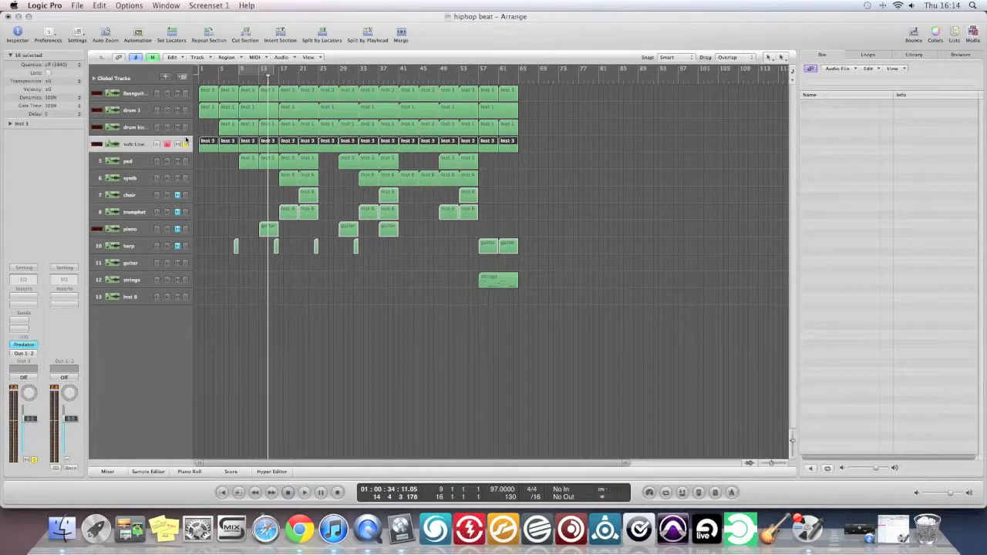
# Cycle bars 9 to 17 and play them with the bass guitar soloed, adding the sub bass to the solo.
pyautogui.moveTo(250, 72); pyautogui.dragTo(282, 71)
pyautogui.click(185, 92)
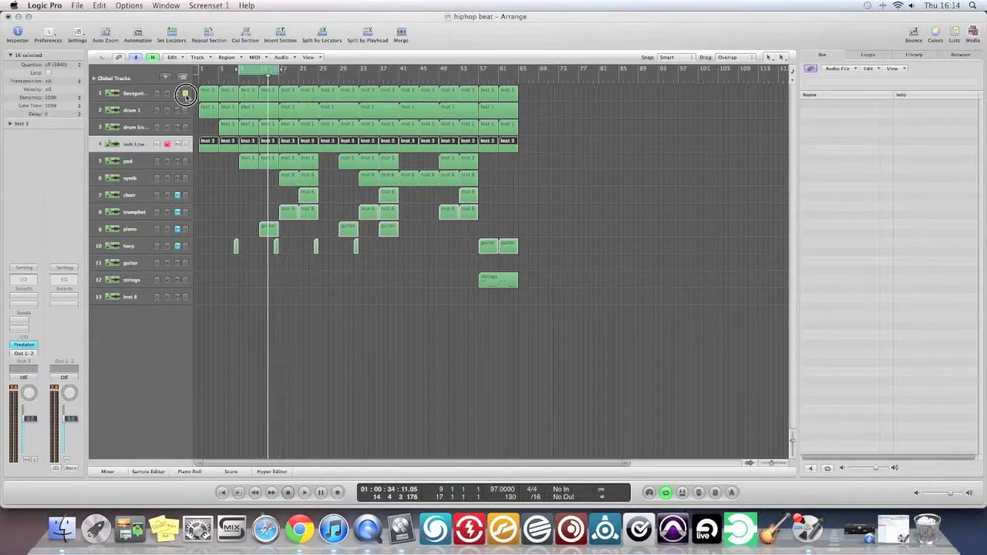
pyautogui.press('space')
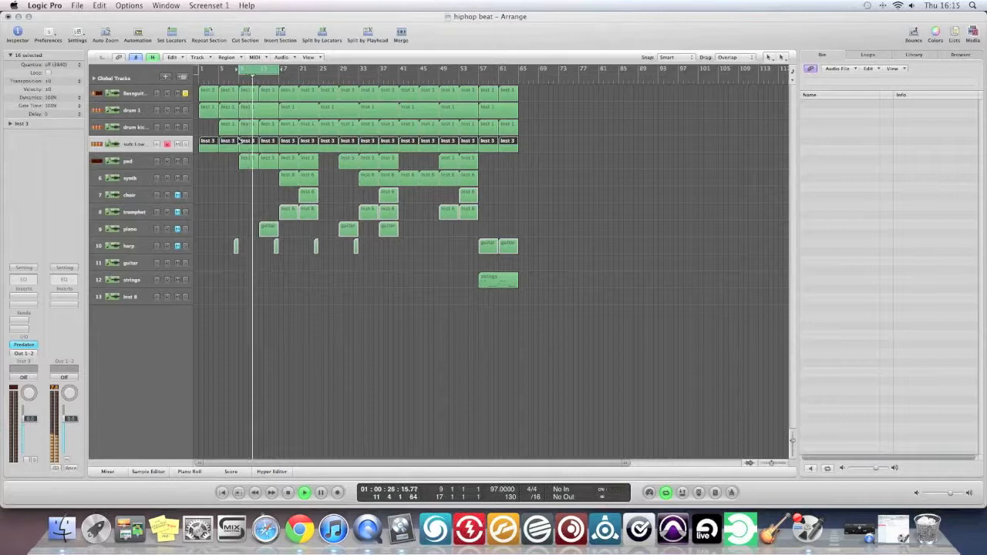
pyautogui.click(185, 144)
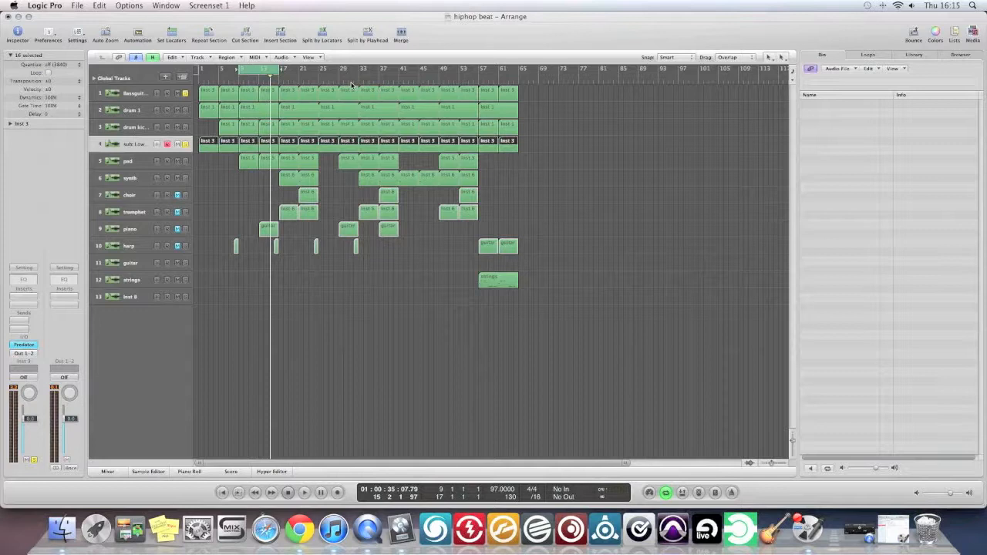
# Add drum 1 to the soloed bass tracks, audition the cycled bars while adjusting system volume, and select the drum region at bar 9.
pyautogui.click(185, 145)
pyautogui.click(185, 111)
pyautogui.press('space')
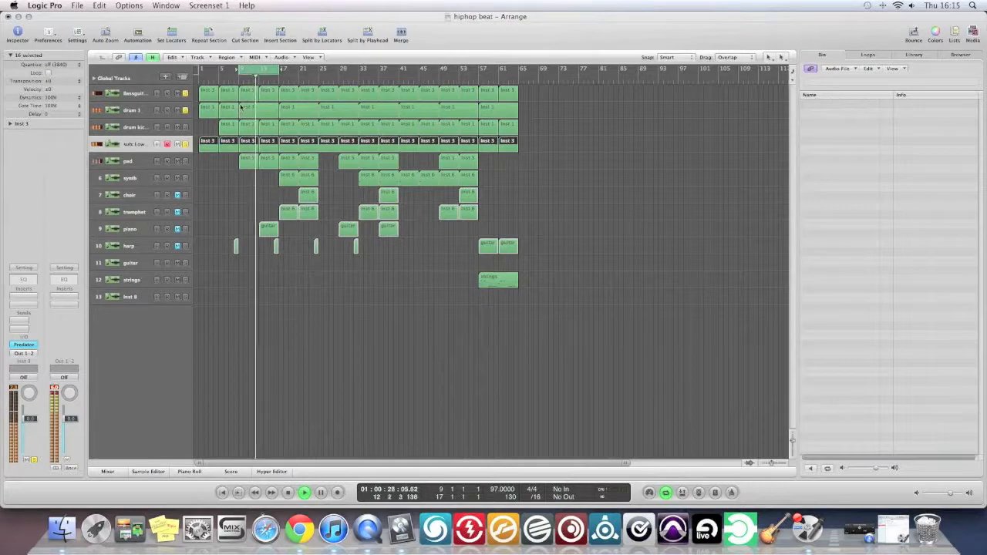
pyautogui.press('XF86AudioLowerVolume')
pyautogui.press('XF86AudioRaiseVolume')
pyautogui.press('XF86AudioRaiseVolume')
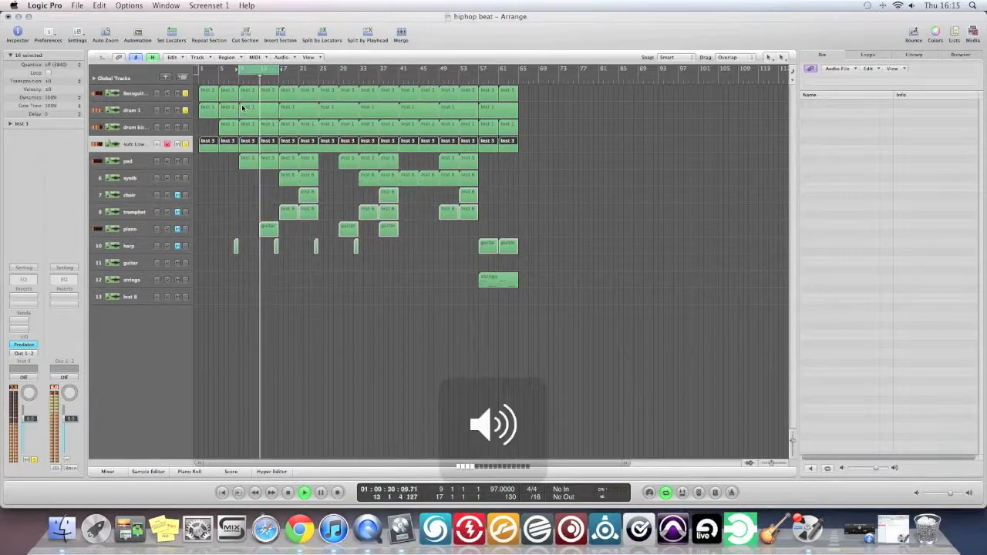
pyautogui.press('space')
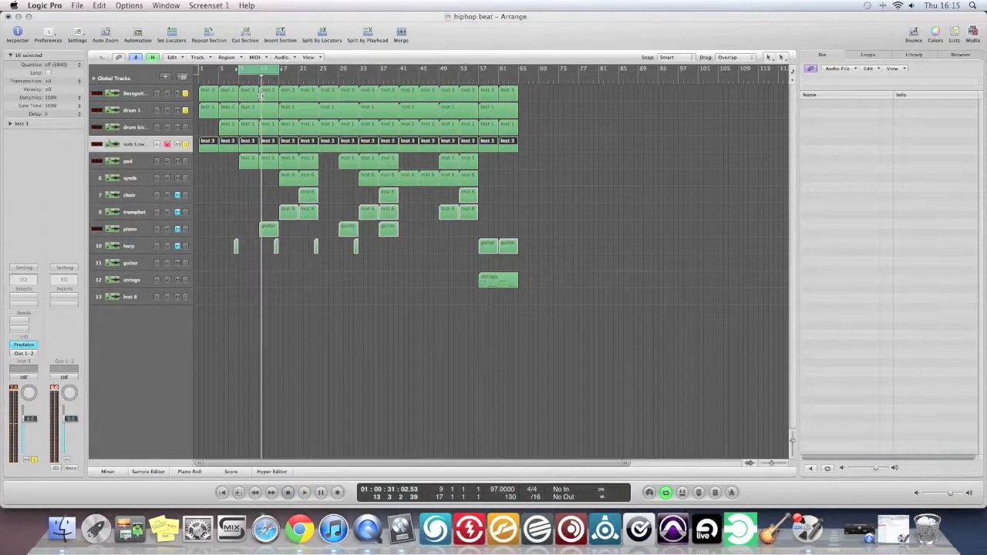
pyautogui.click(255, 114)
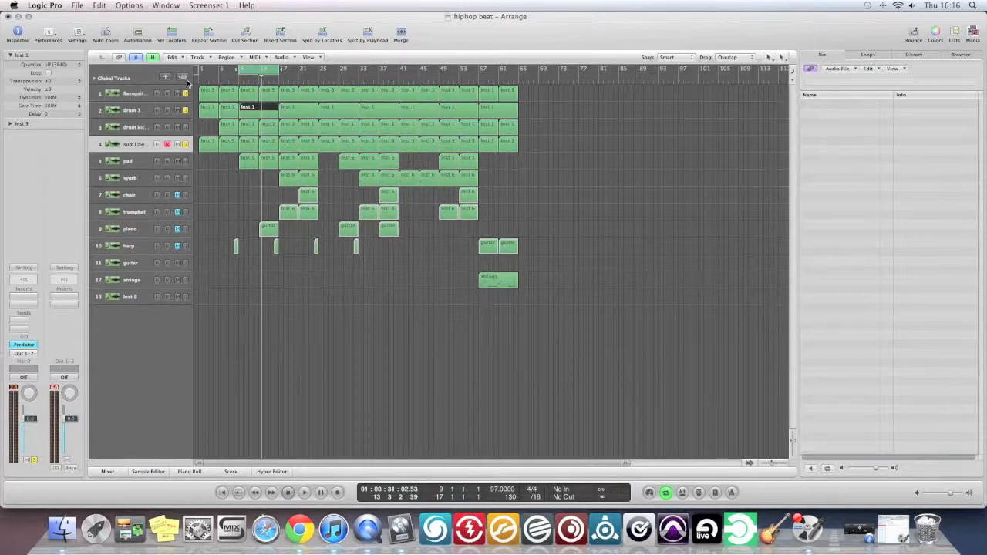
# Open the drum 1 track's Battery 3 instrument, inspect its 808 Open ht cell, and move the plug-in clear of the track list.
pyautogui.click(137, 112)
pyautogui.click(29, 346)
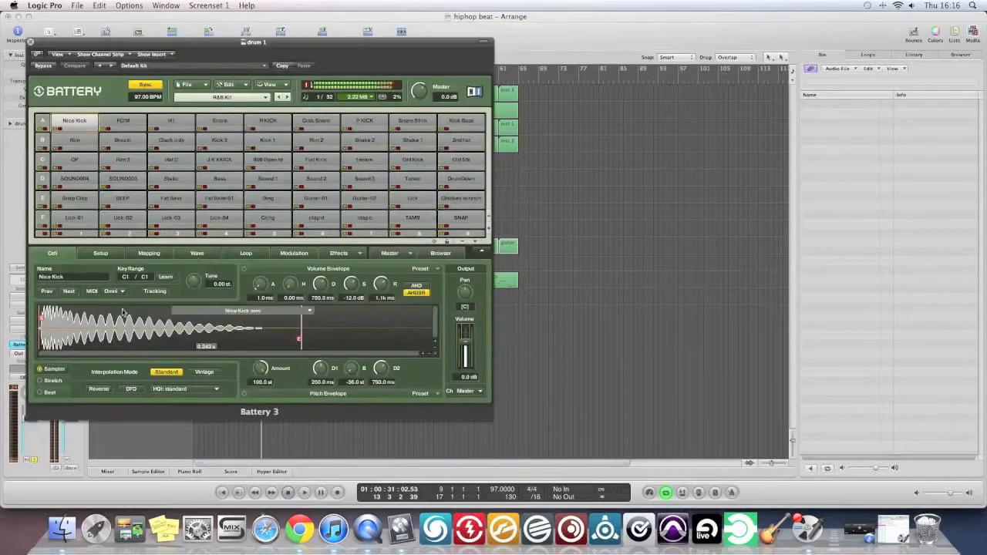
pyautogui.click(268, 159)
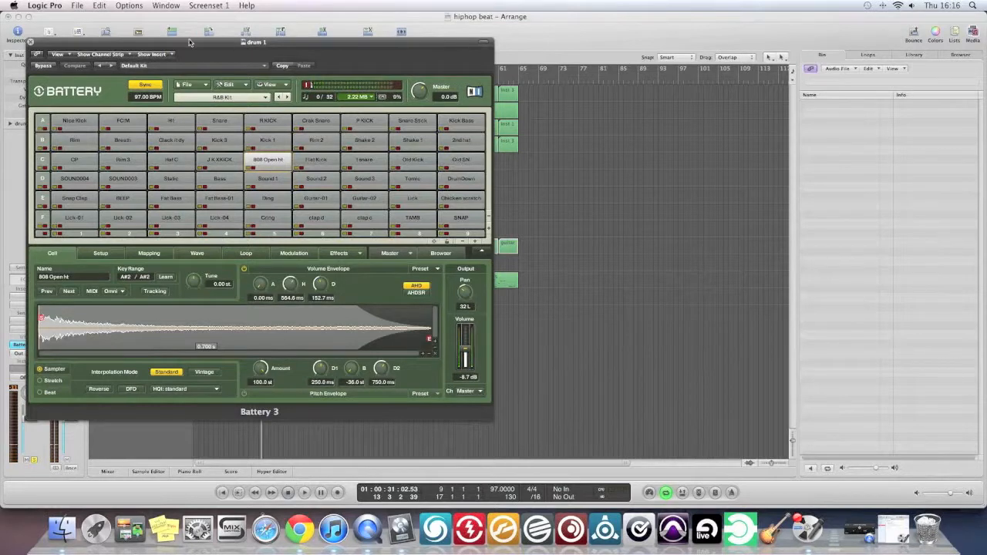
pyautogui.moveTo(193, 41); pyautogui.dragTo(617, 22)
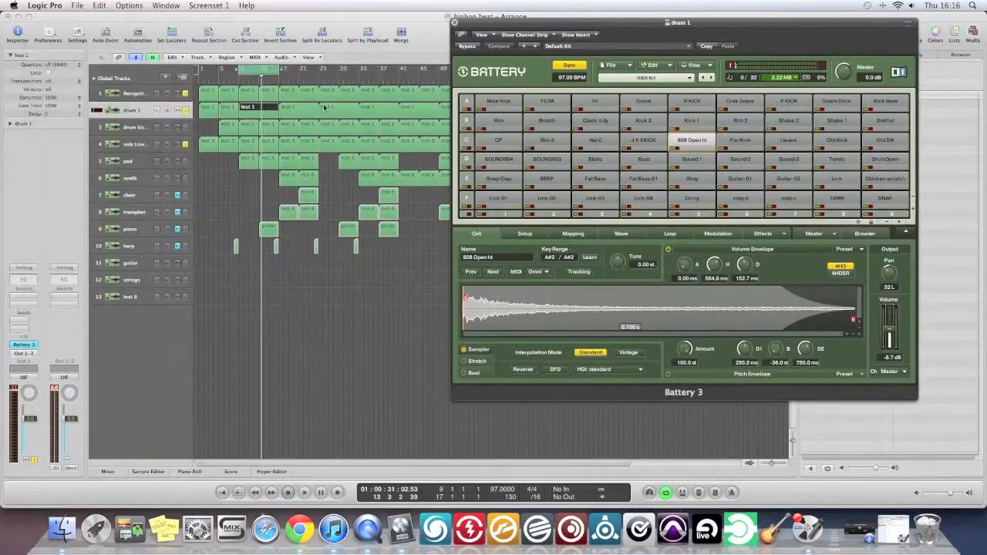
# Turn off the bass guitar and sub bass solos and play drum 1 alone over the cycled bars with the metronome on.
pyautogui.click(185, 143)
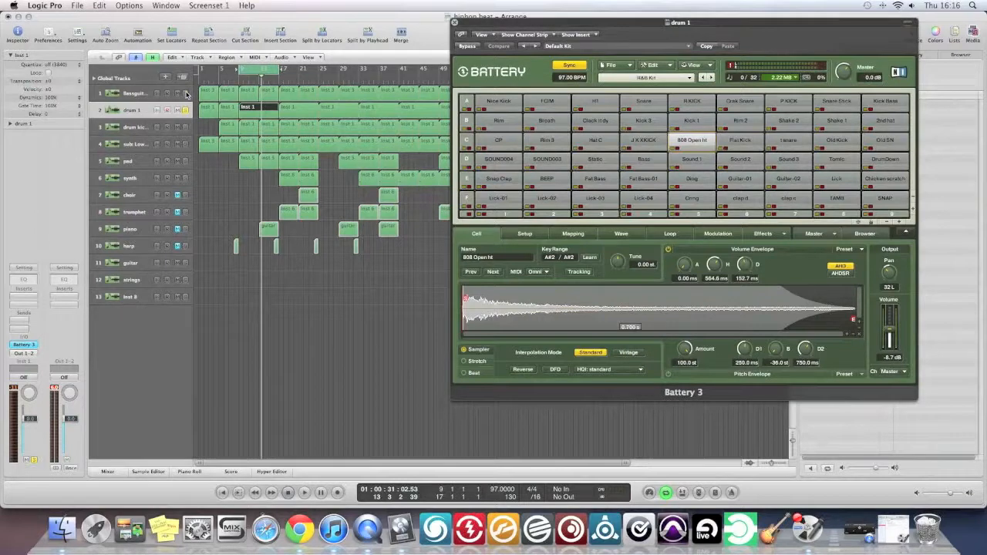
pyautogui.press('space')
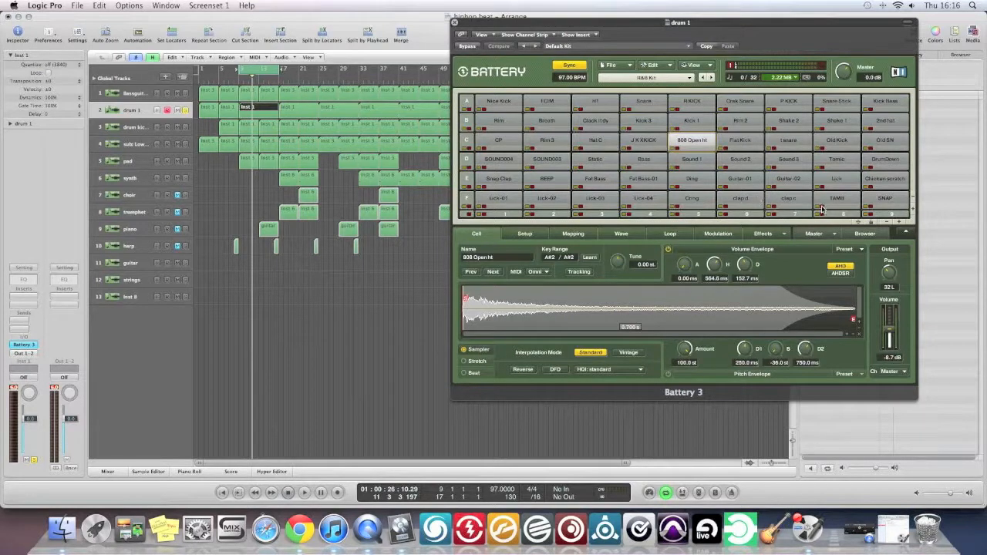
pyautogui.click(732, 494)
pyautogui.press('space')
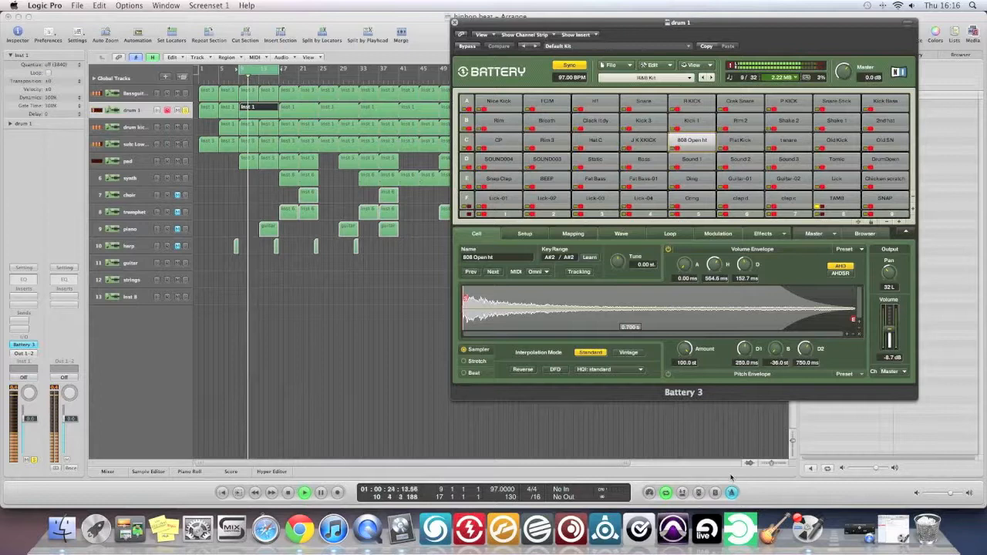
pyautogui.press('space')
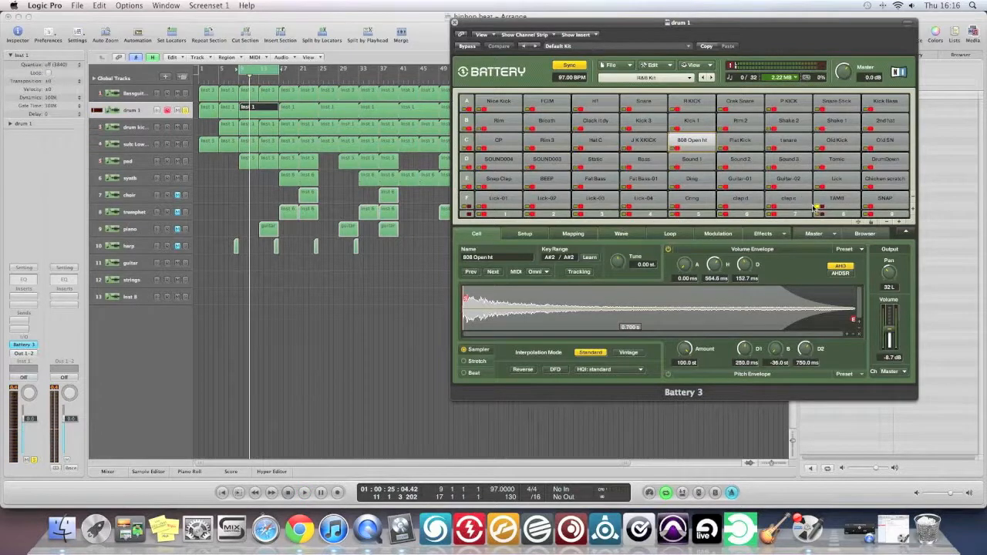
# Solo the Kick 1 cell in the drum 1 kit and examine its layered zones in the mapping view.
pyautogui.click(682, 121)
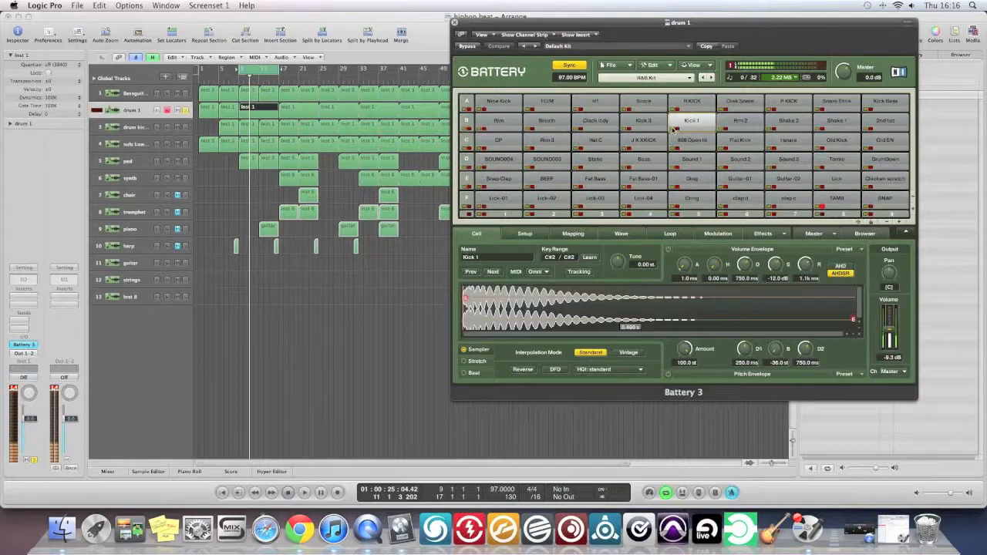
pyautogui.click(525, 233)
pyautogui.click(584, 234)
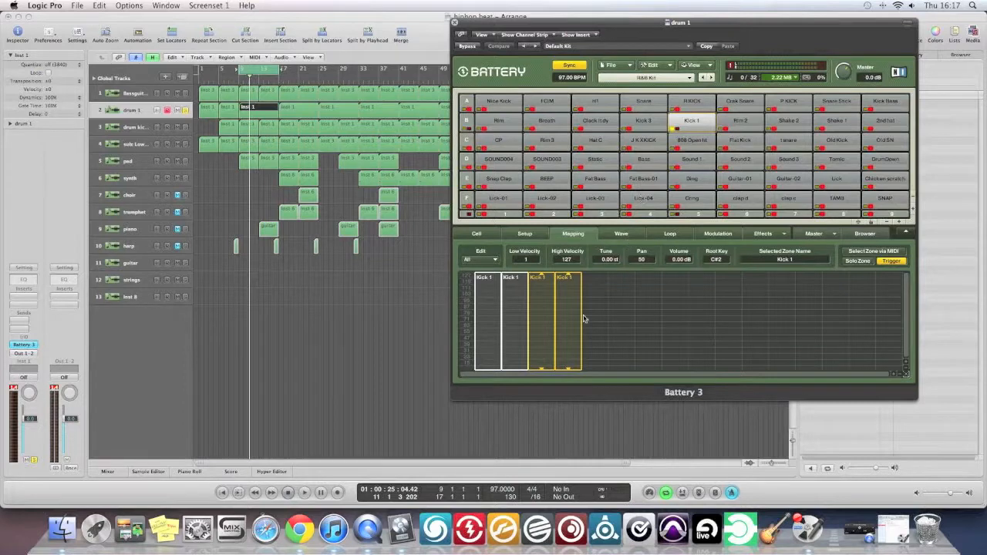
pyautogui.click(510, 308)
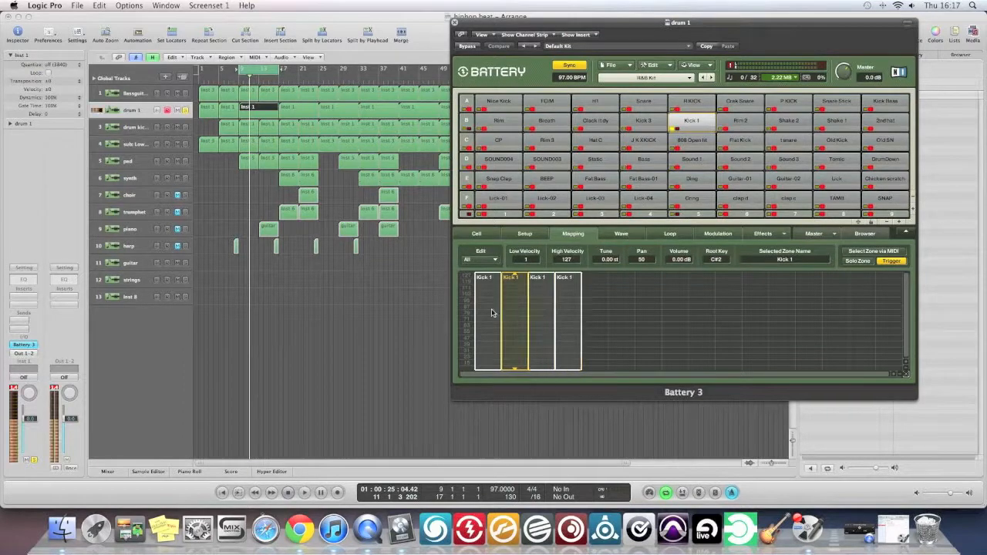
pyautogui.click(486, 313)
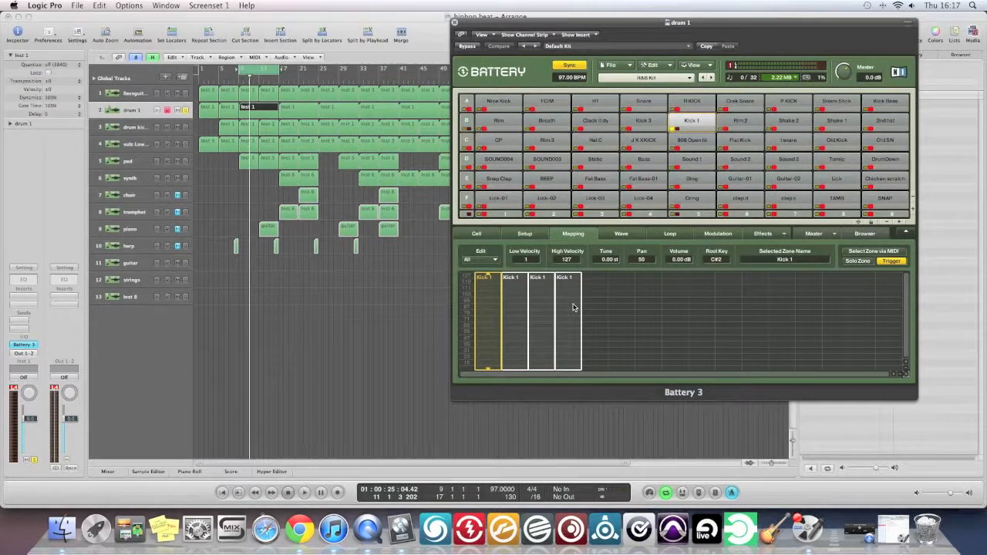
# Audition the kit's 808 Open ht, TAMB and CP cells, using cell solos to isolate them during playback.
pyautogui.click(688, 139)
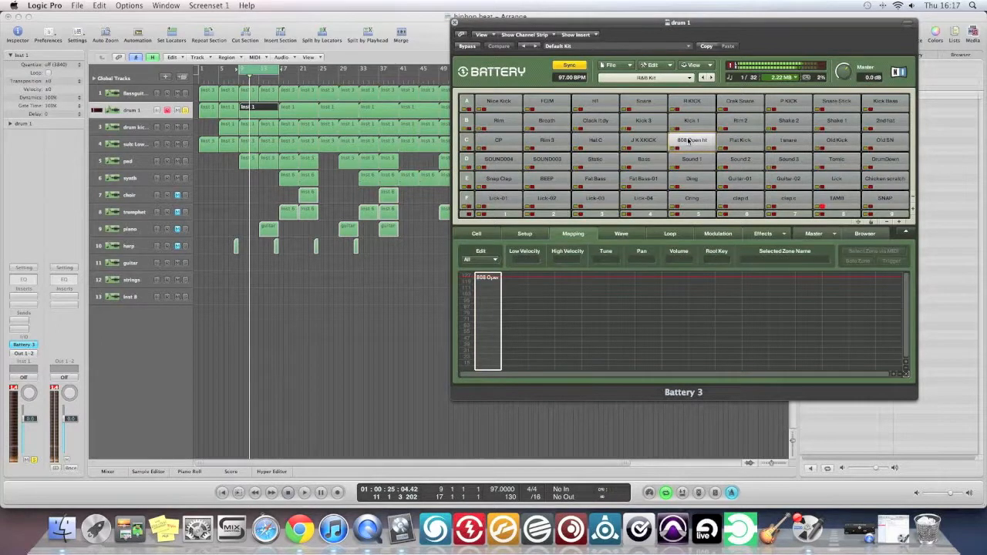
pyautogui.click(828, 205)
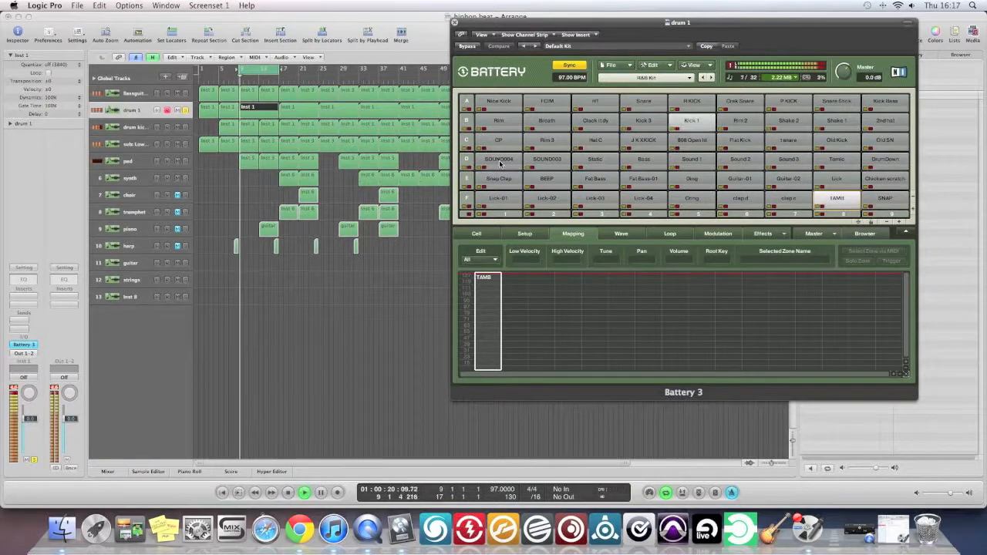
pyautogui.click(480, 146)
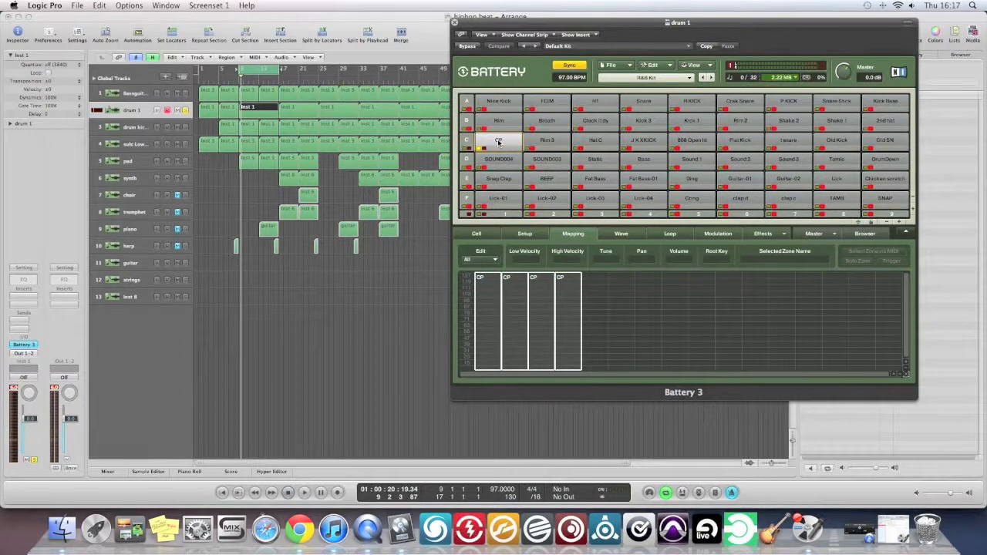
pyautogui.click(498, 143)
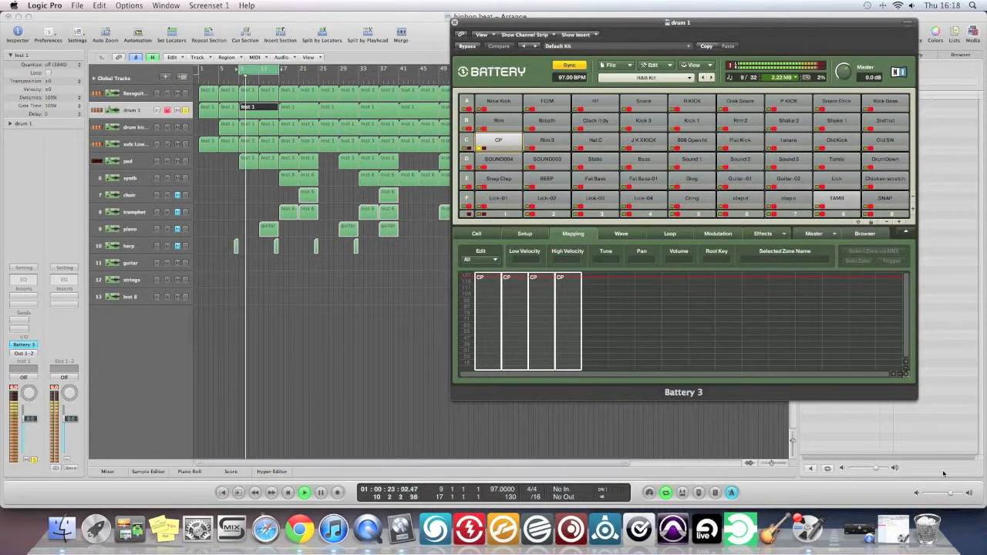
pyautogui.press('space')
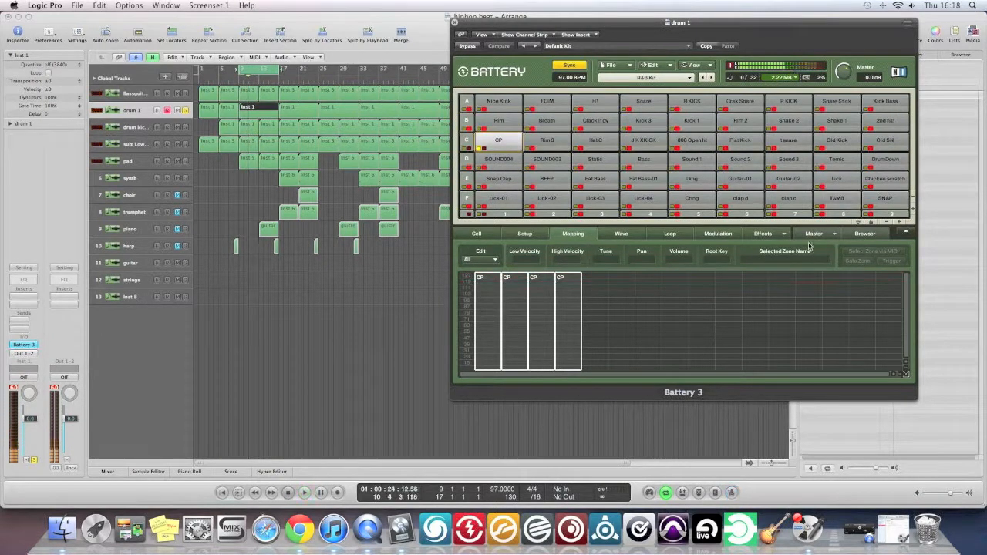
# Examine the drum 1 kit's master effects, play the cycled bars with the whole kit, and close the plug-in.
pyautogui.click(812, 234)
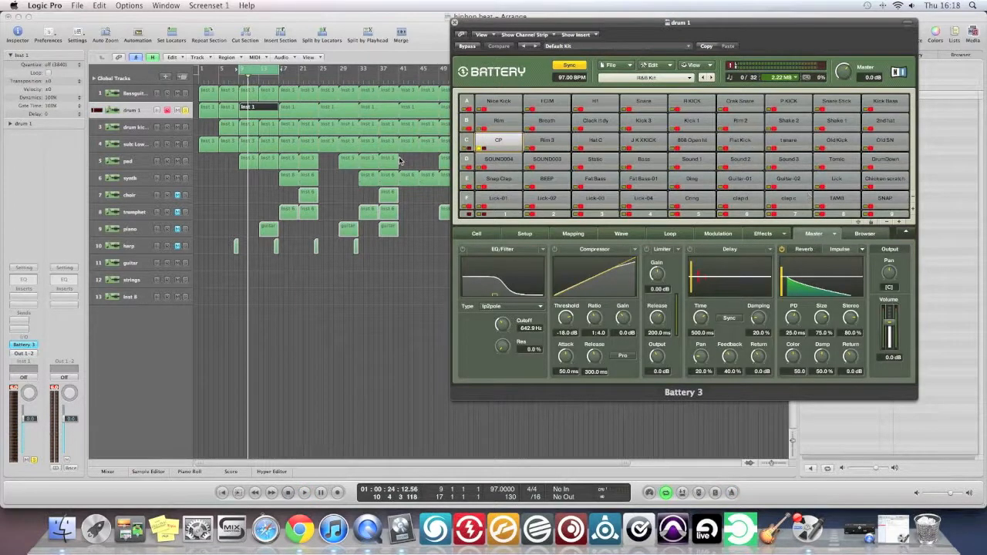
pyautogui.press('space')
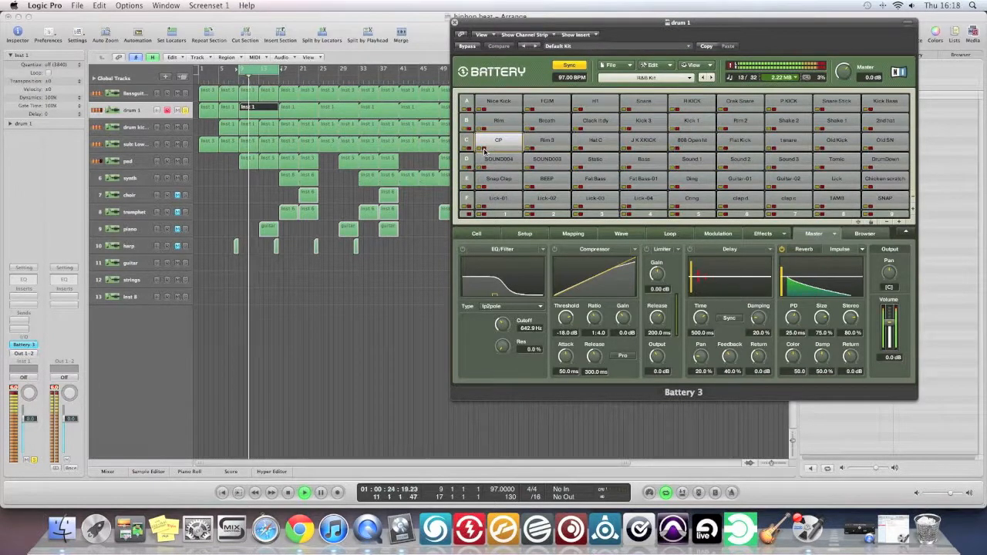
pyautogui.press('space')
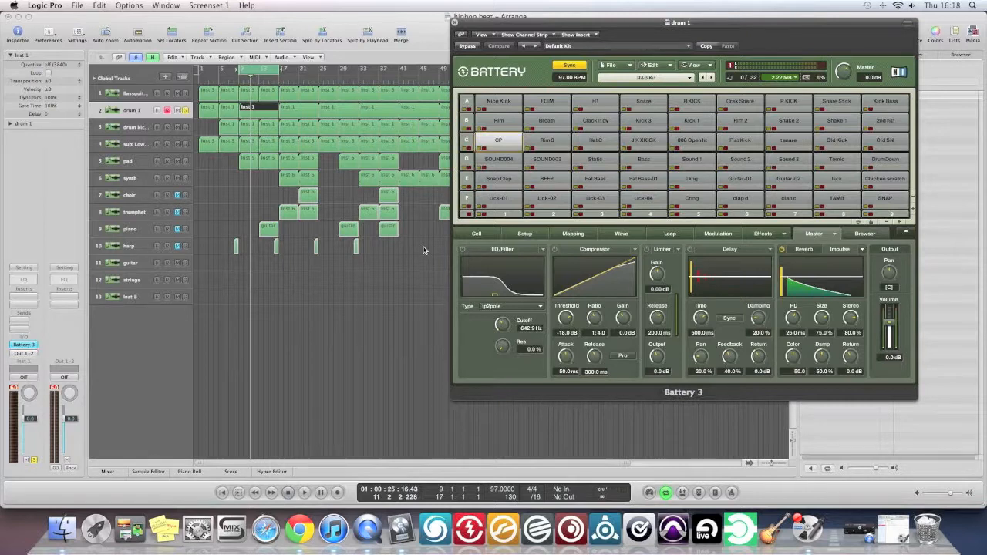
pyautogui.click(456, 24)
# Solo the bass guitar and sub bass with drum 1, audition the cycled bars, and add drum kick 2 to the solo.
pyautogui.click(185, 144)
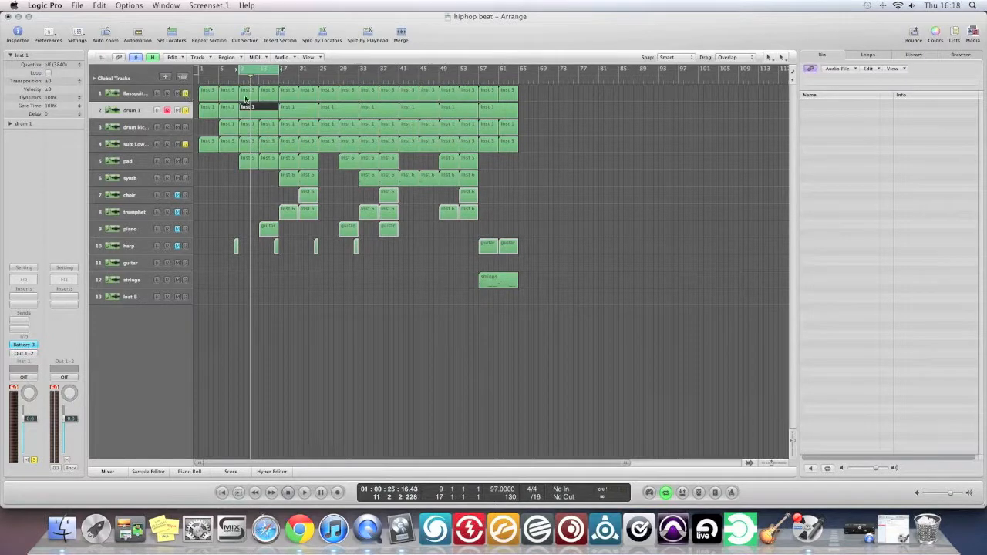
pyautogui.press('space')
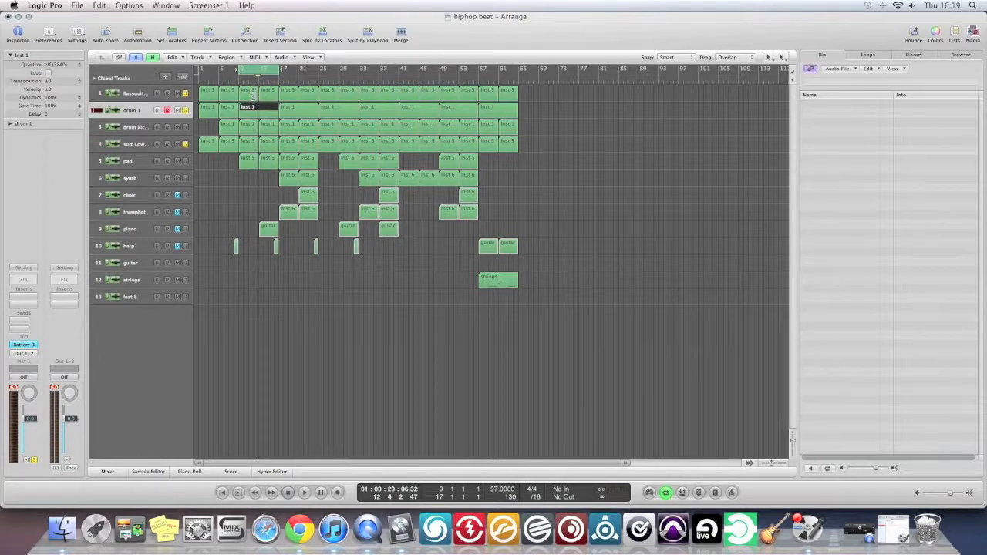
pyautogui.click(186, 128)
# Open drum kick 2's Battery 3 instrument, audition the Bass Drum 1 cell, examine its mapping zones, and close the plug-in.
pyautogui.click(131, 131)
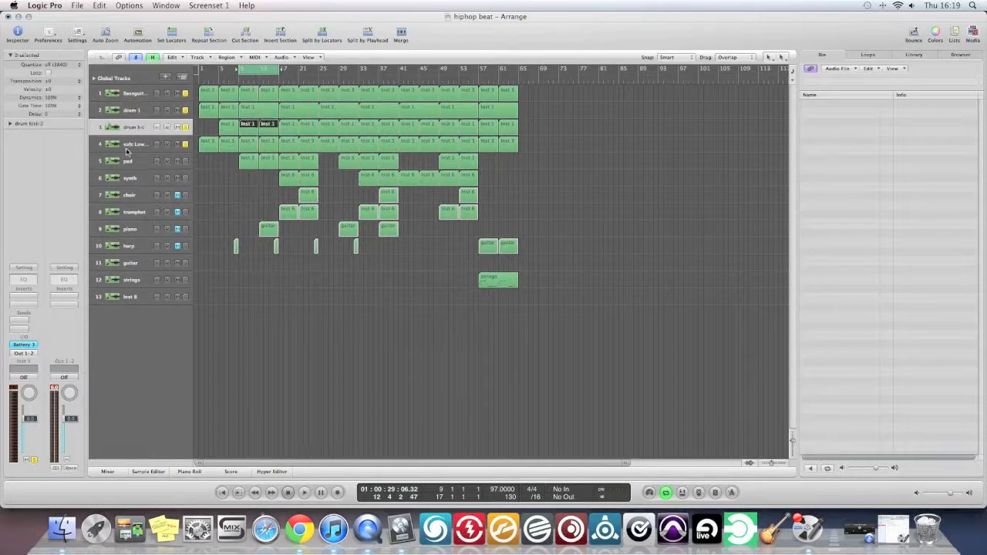
pyautogui.click(23, 345)
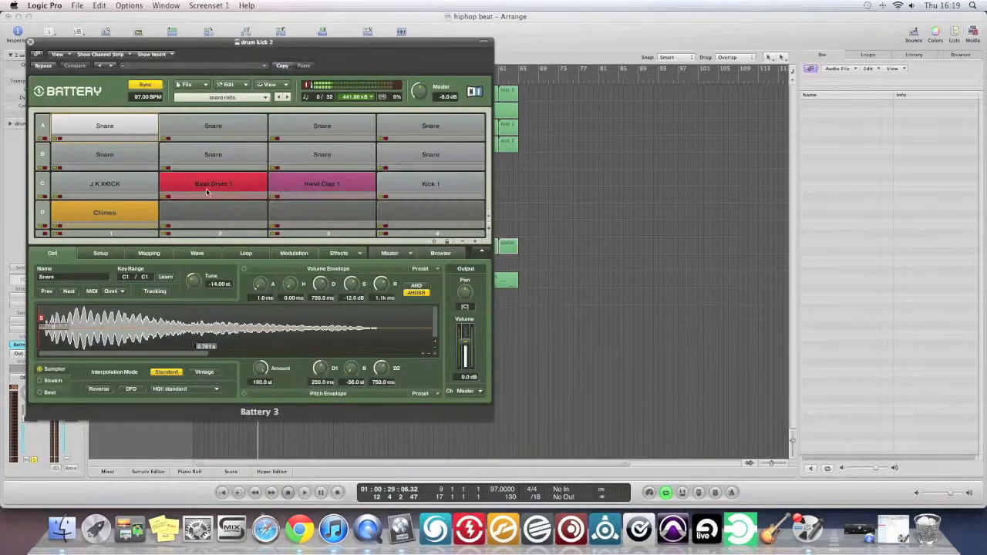
pyautogui.click(207, 195)
pyautogui.click(207, 194)
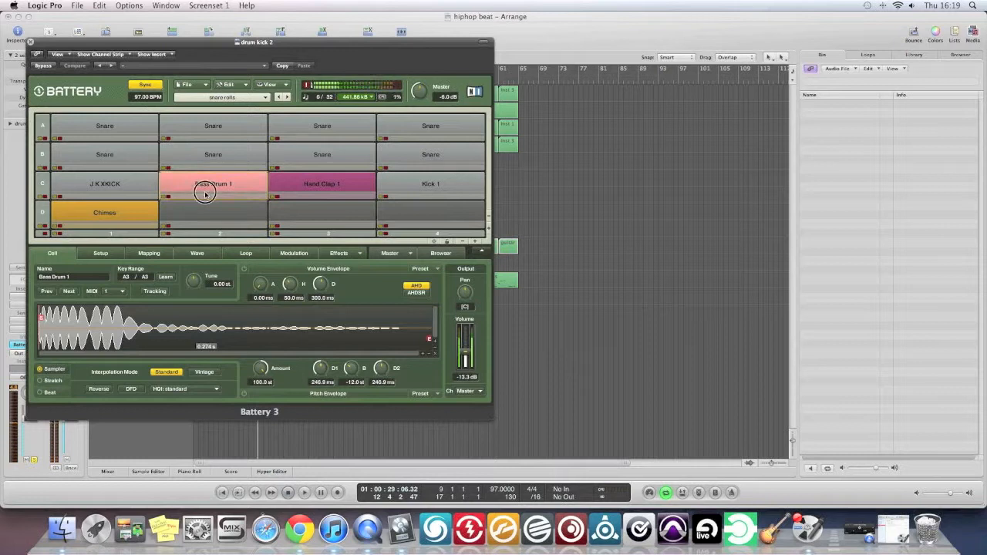
pyautogui.click(205, 193)
pyautogui.click(148, 255)
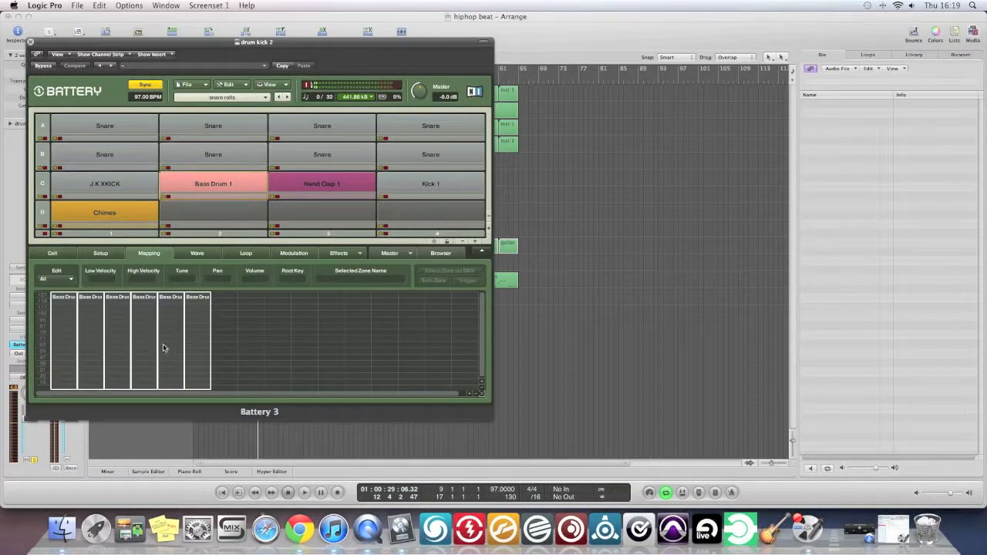
pyautogui.click(68, 317)
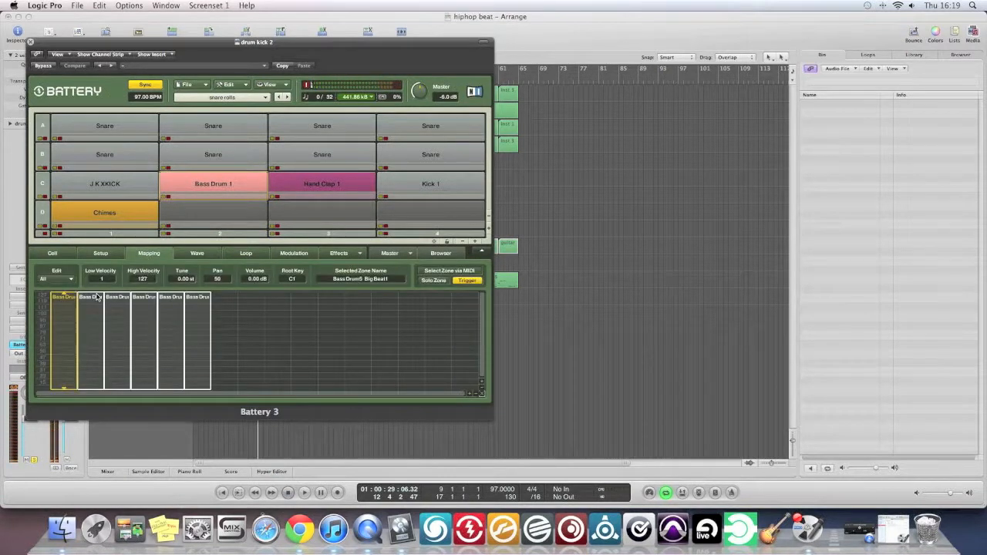
pyautogui.click(95, 298)
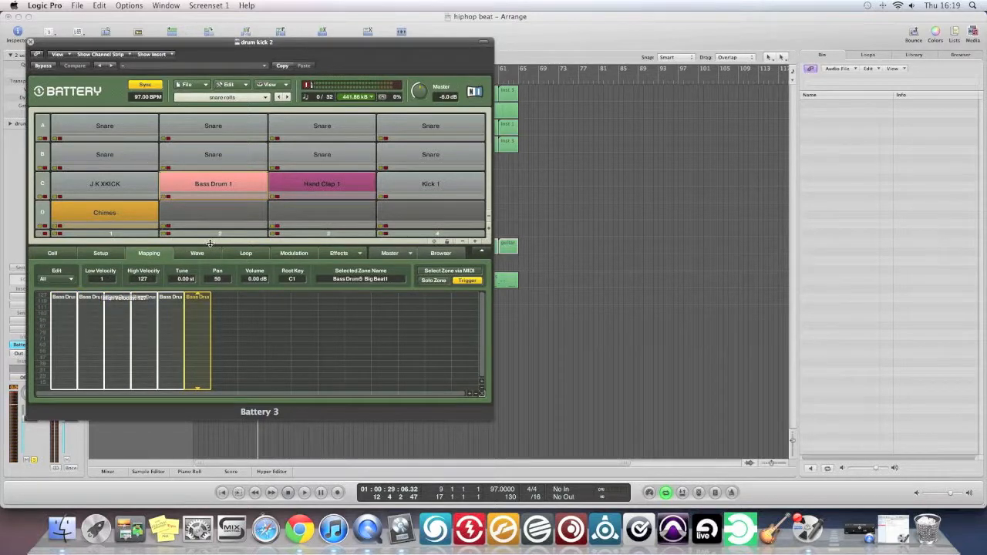
pyautogui.click(30, 42)
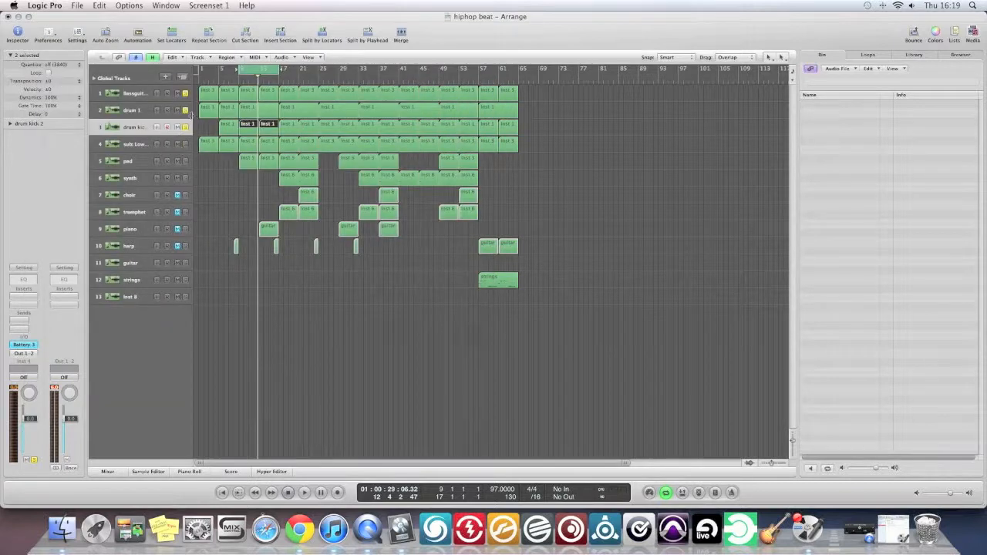
# Leave only drum 1 soloed and play the cycled bars while raising the system volume.
pyautogui.click(185, 110)
pyautogui.click(185, 94)
pyautogui.press('XF86AudioRaiseVolume')
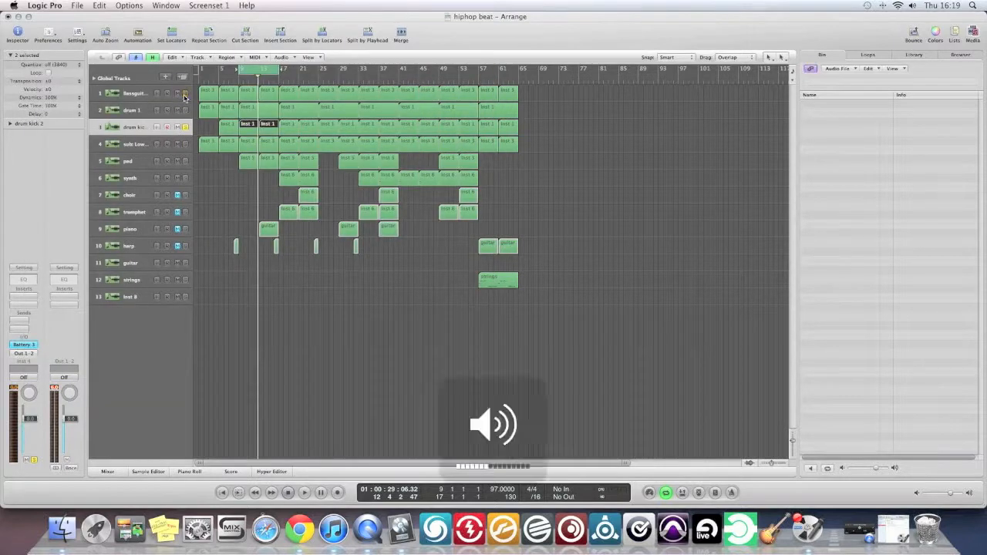
pyautogui.click(185, 110)
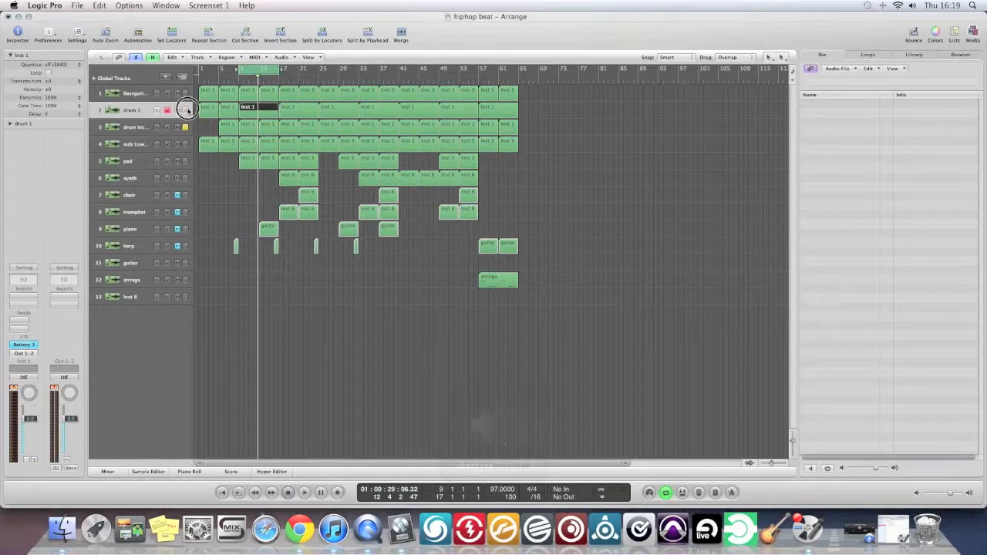
pyautogui.click(185, 126)
pyautogui.press('space')
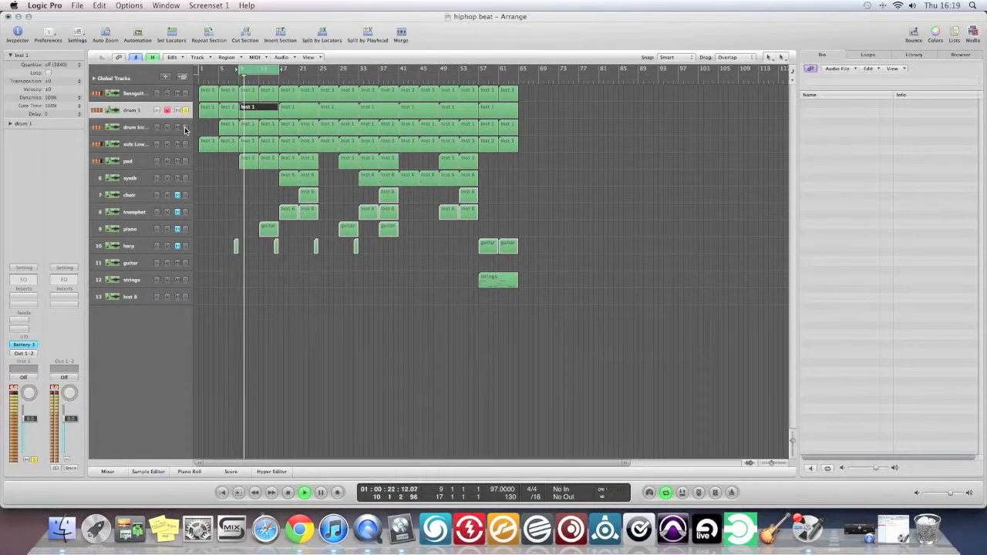
pyautogui.press('XF86AudioRaiseVolume')
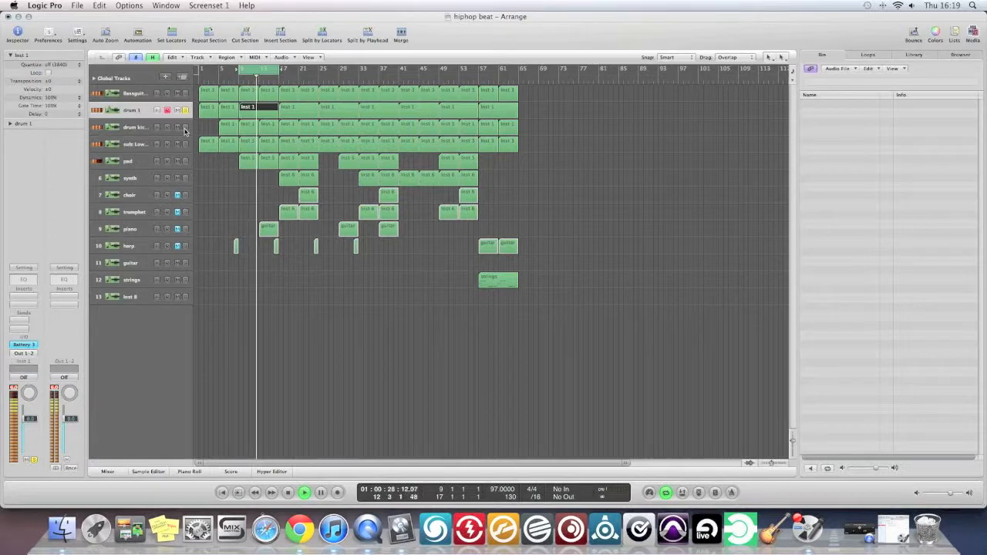
# Add drum kick 2 to the solo during playback, listen to it alone at higher system volume, and bring drum 1 back in.
pyautogui.click(184, 128)
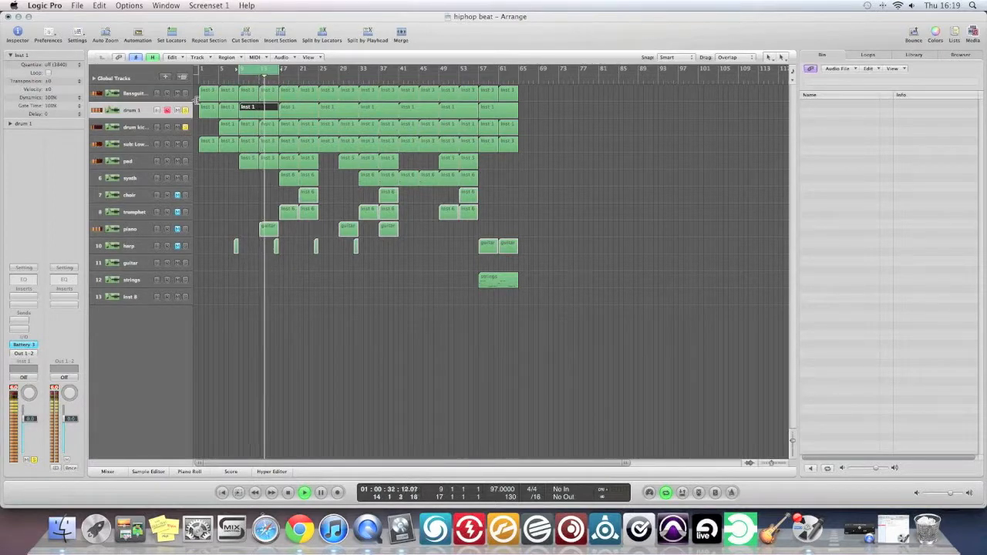
pyautogui.click(141, 128)
pyautogui.press('XF86AudioRaiseVolume')
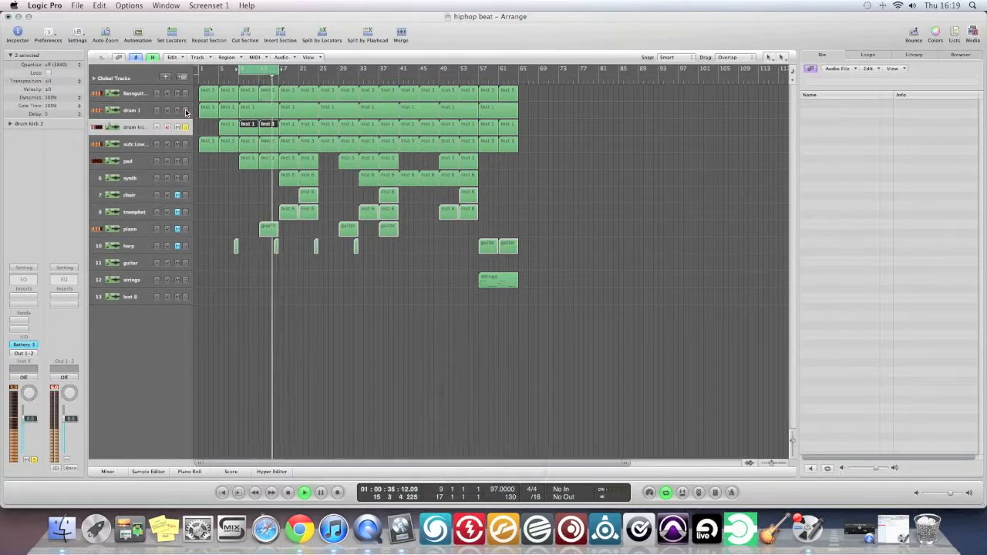
pyautogui.click(185, 110)
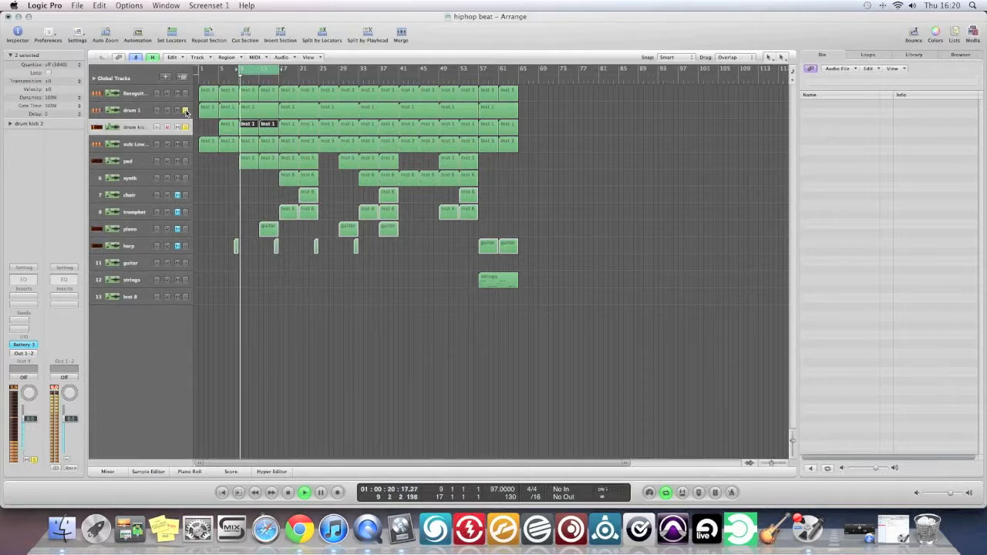
# Compare drum 1 with and without drum kick 2 by toggling the kick's solo during playback, leaving it soloed.
pyautogui.click(185, 127)
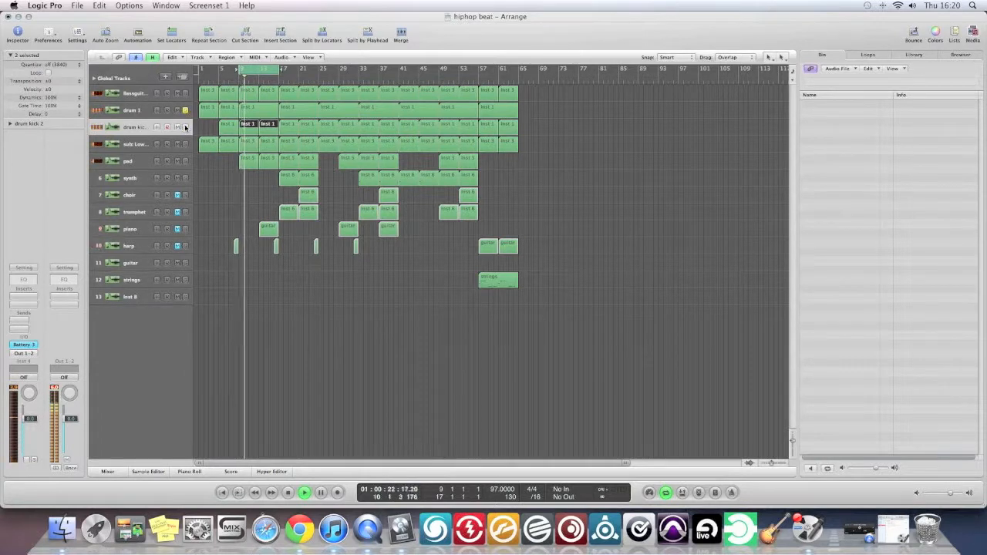
pyautogui.click(185, 128)
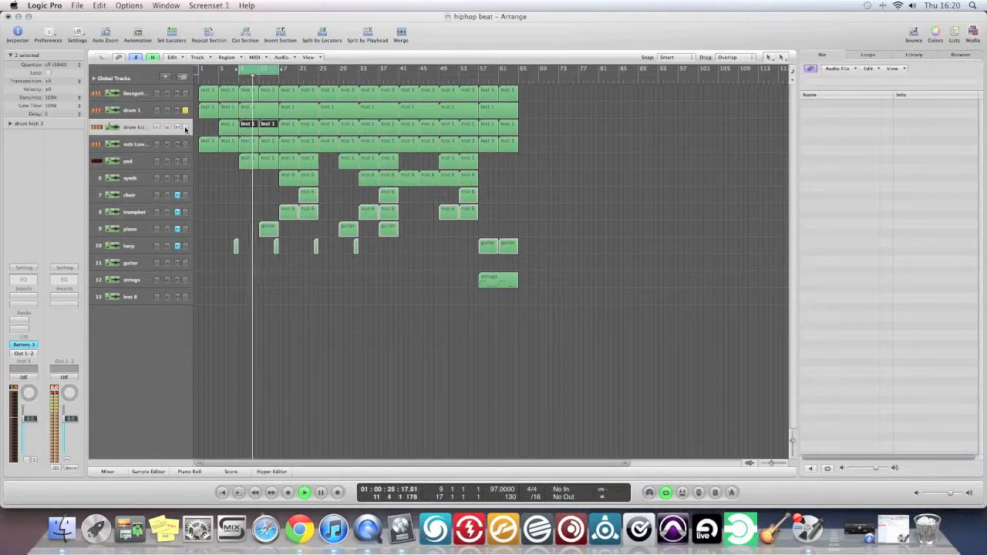
pyautogui.click(185, 128)
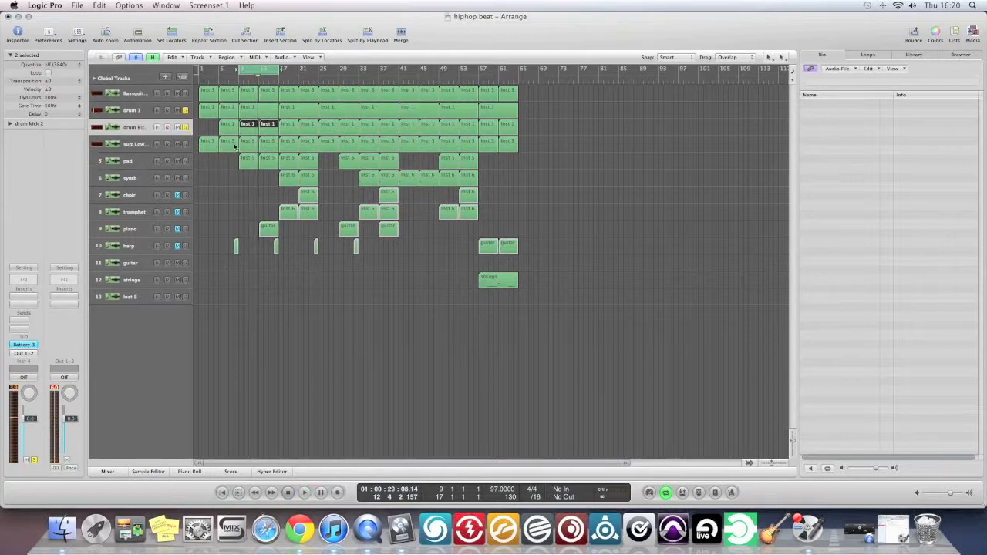
# Add the sub bass and bass guitar to the soloed drums, audition them briefly, and turn off cycle mode.
pyautogui.click(185, 144)
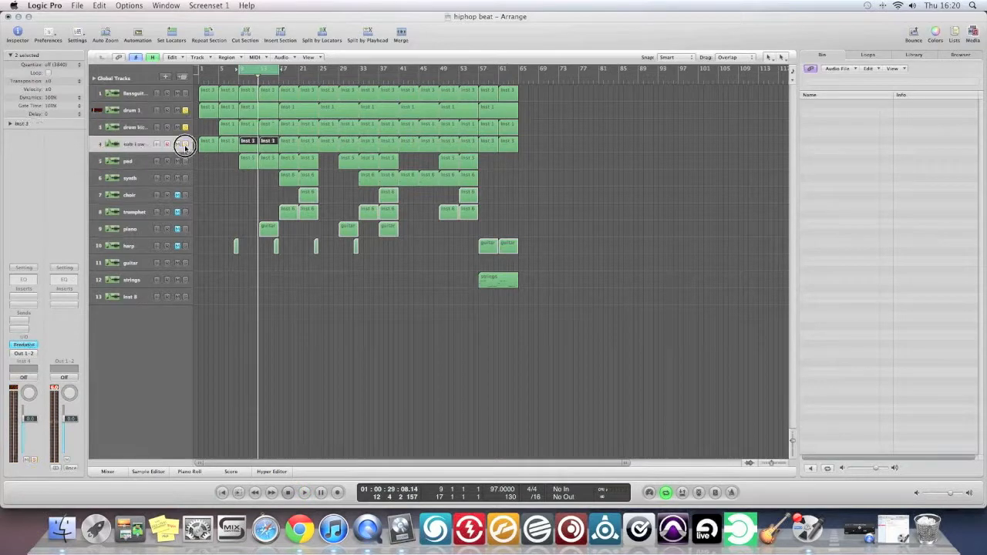
pyautogui.click(184, 94)
pyautogui.press('space')
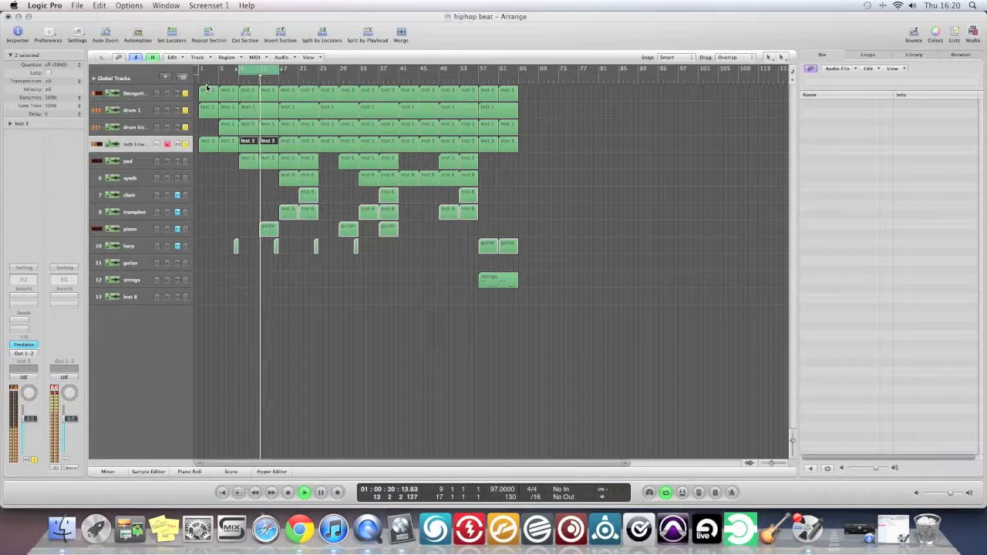
pyautogui.press('space')
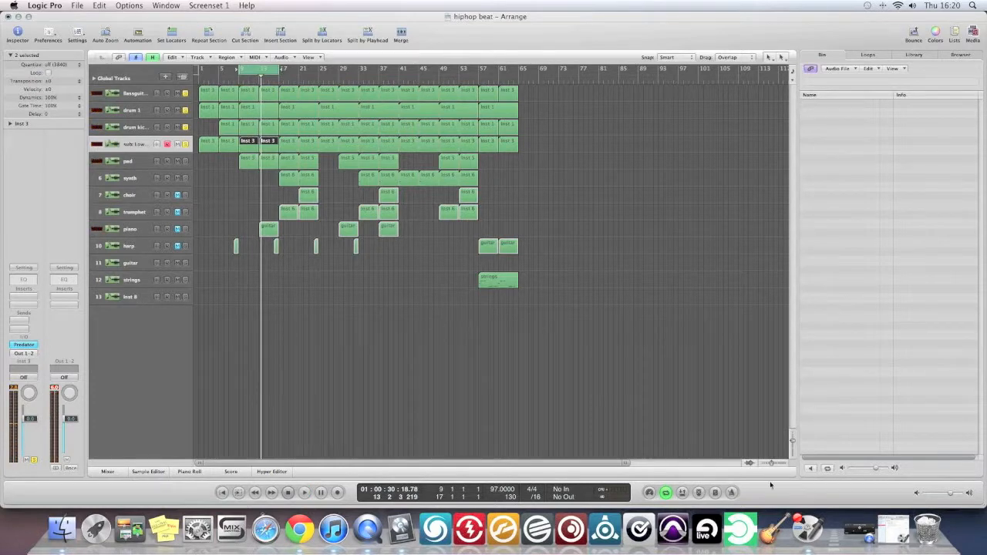
pyautogui.click(666, 492)
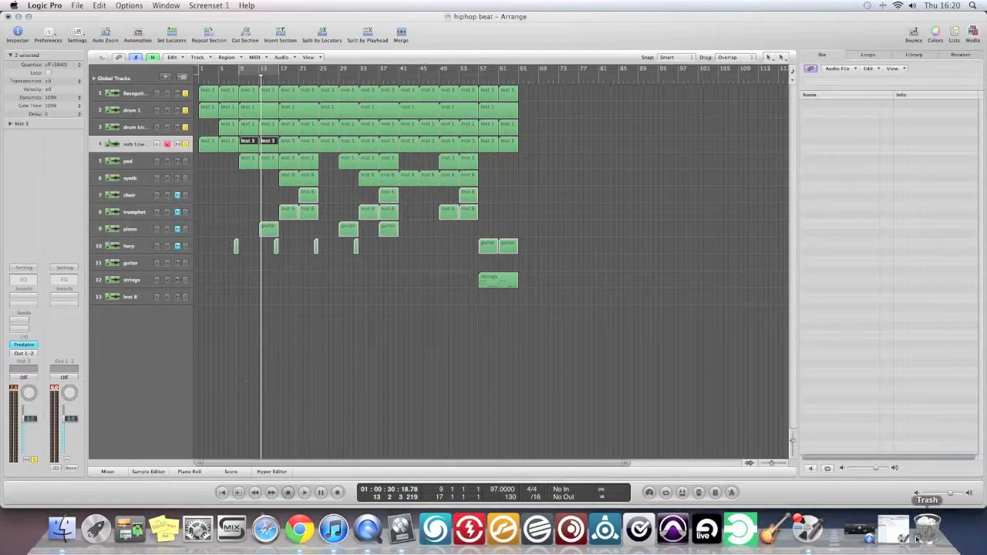
# Switch to Audio Hijack Pro, stop and restart hijacking and recording Logic Pro, and minimize the window.
pyautogui.click(819, 533)
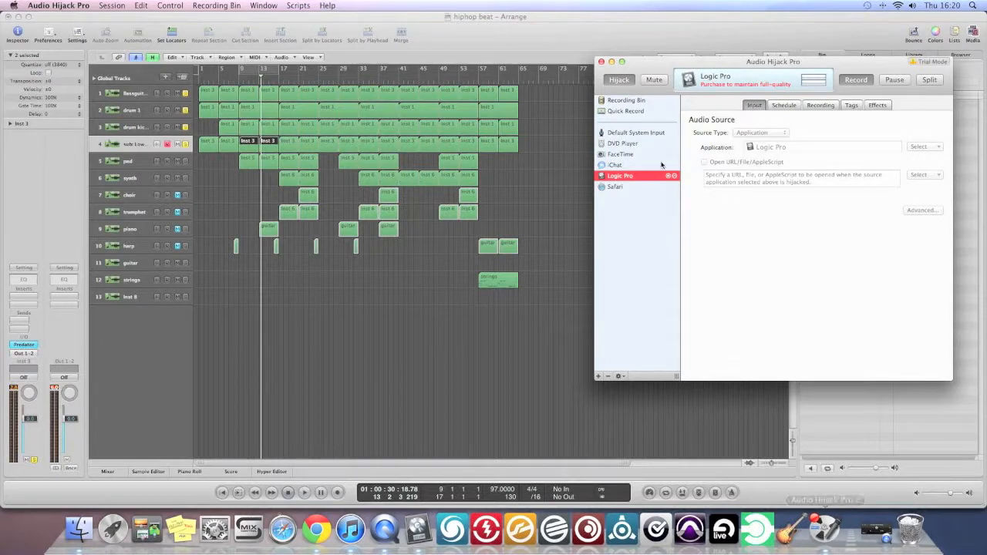
pyautogui.click(864, 80)
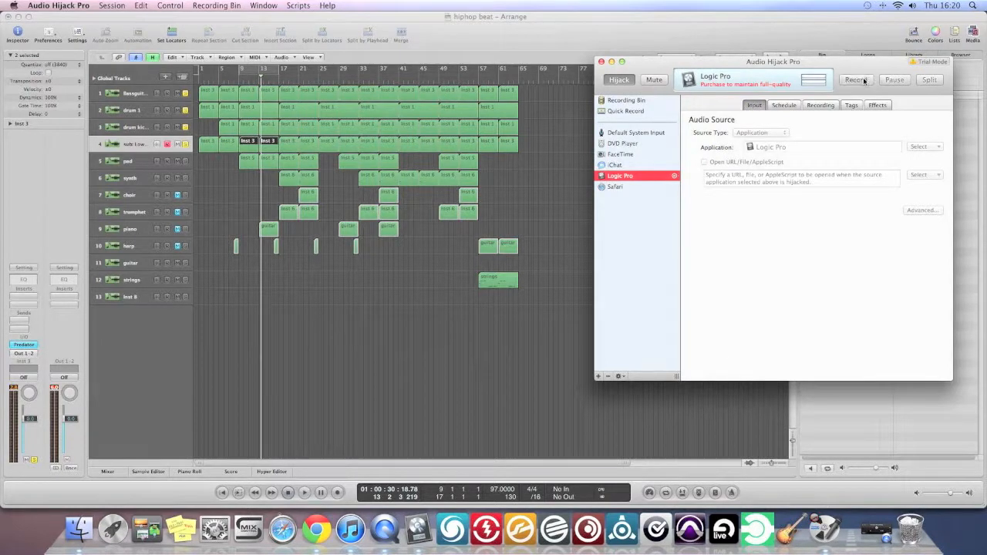
pyautogui.click(619, 81)
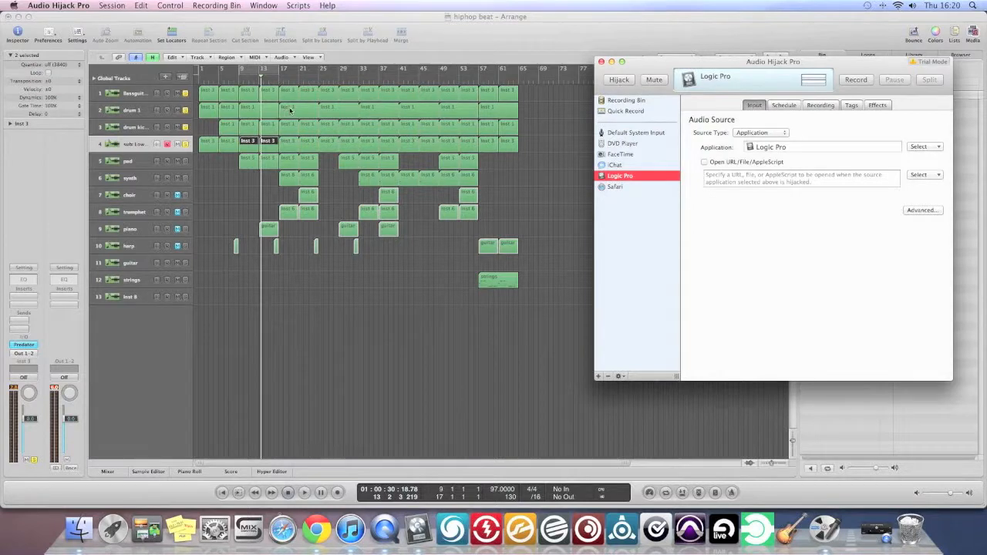
pyautogui.click(616, 81)
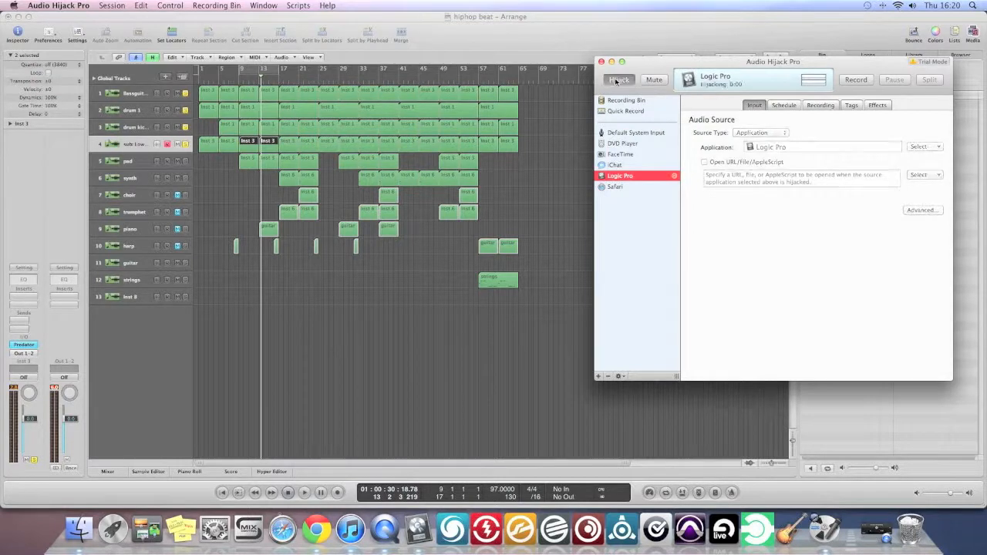
pyautogui.click(854, 78)
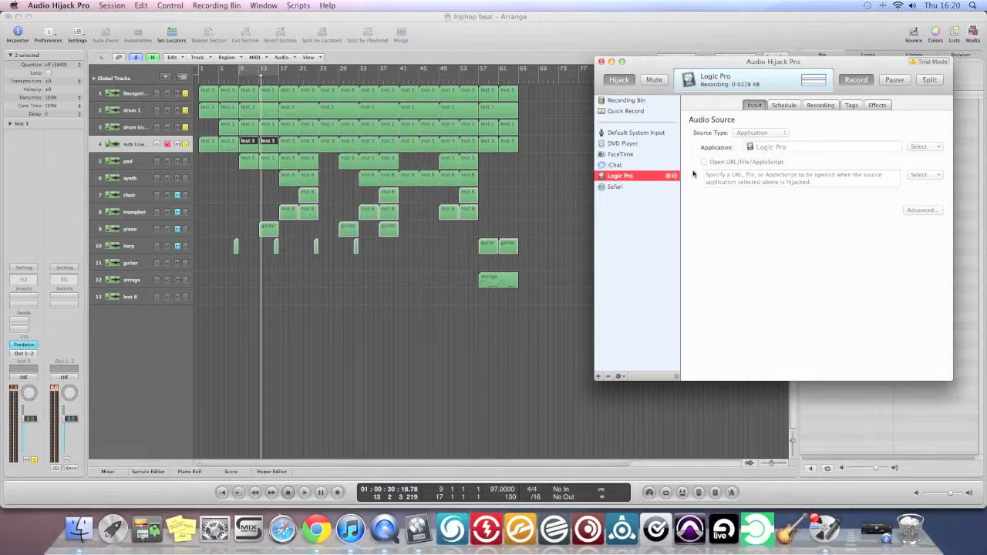
pyautogui.click(611, 61)
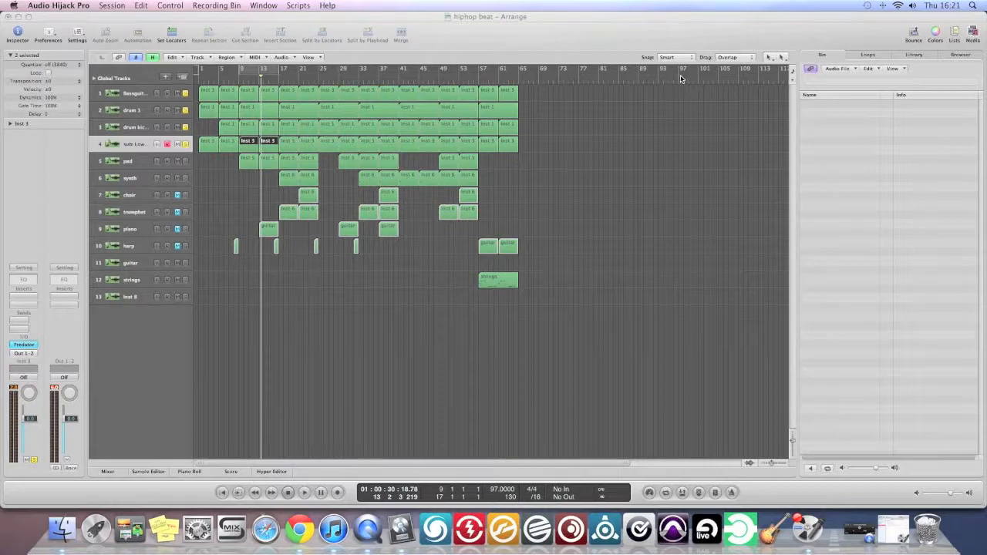
# Return to Logic Pro, clear the bass and drum solos, solo the pad, and play it with cycle mode on.
pyautogui.click(191, 151)
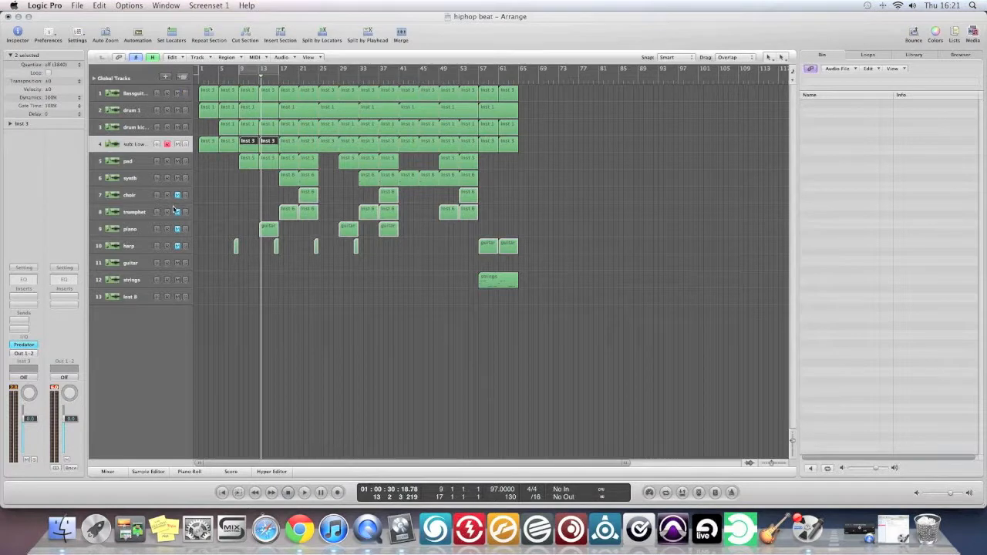
pyautogui.click(185, 161)
pyautogui.press('space')
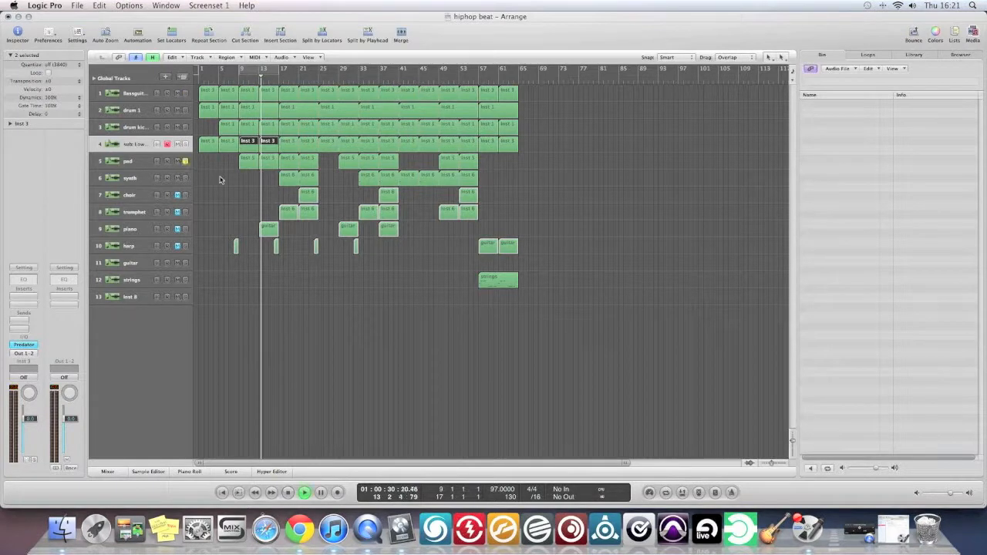
pyautogui.click(266, 74)
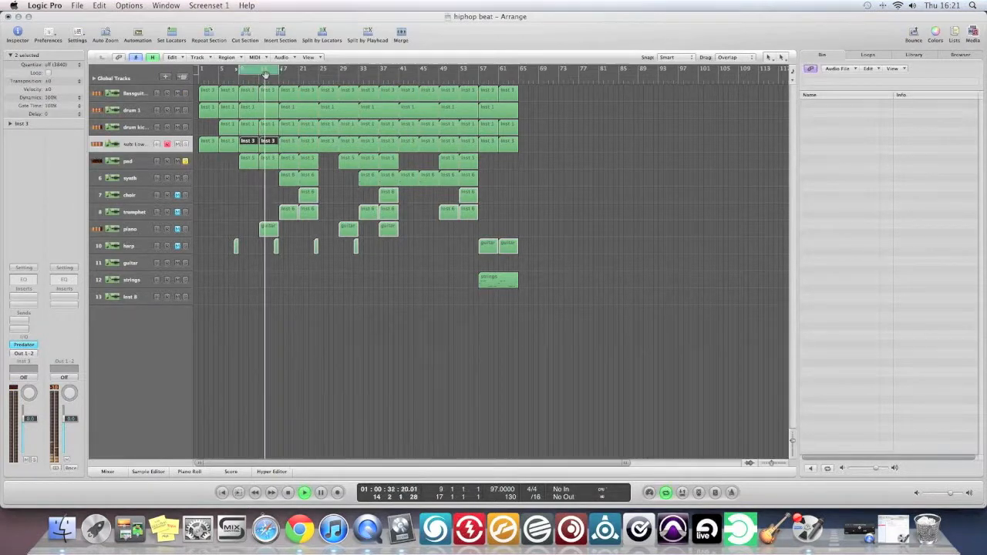
# Open the pad's FM8 instrument, audition its effects with the reverb on and off again, and close the plug-in.
pyautogui.click(137, 164)
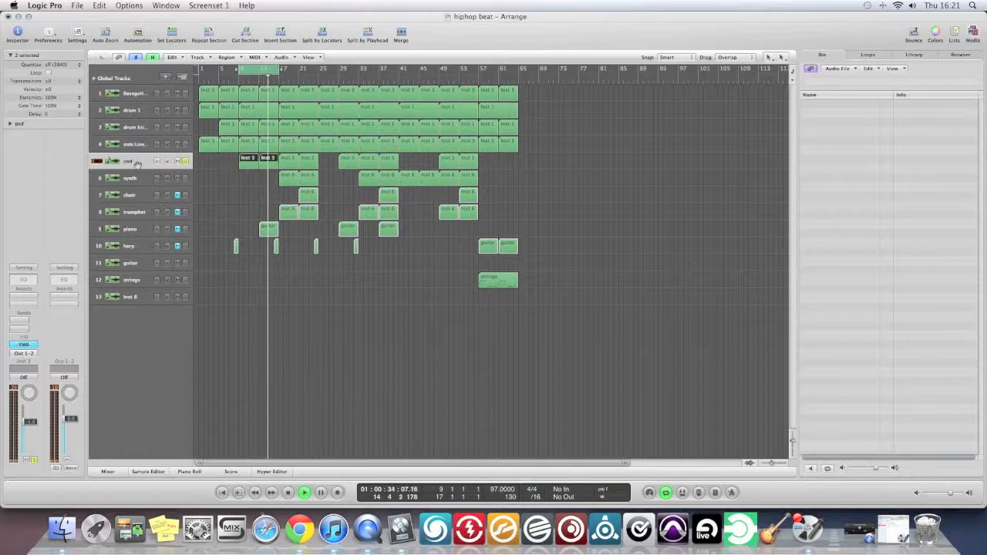
pyautogui.click(30, 344)
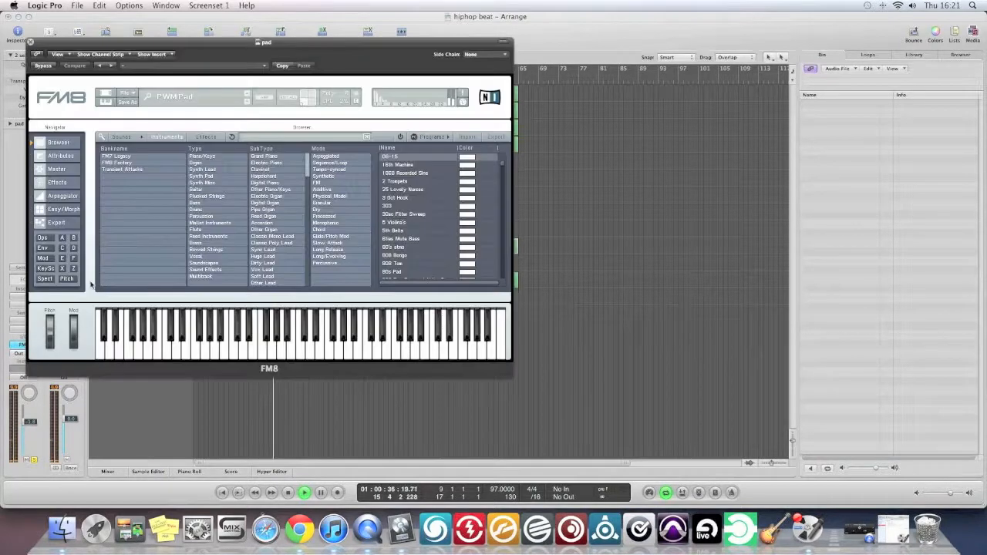
pyautogui.click(62, 182)
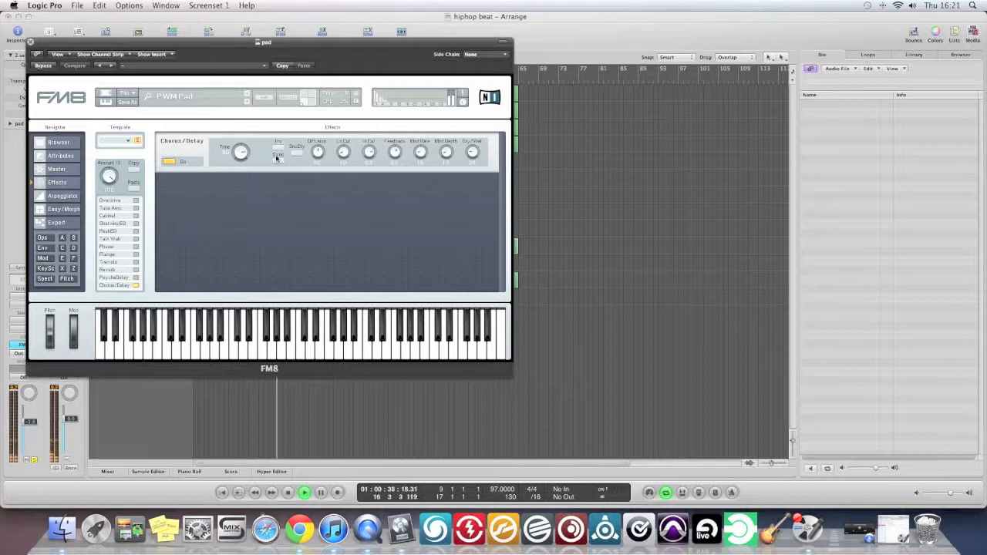
pyautogui.click(136, 269)
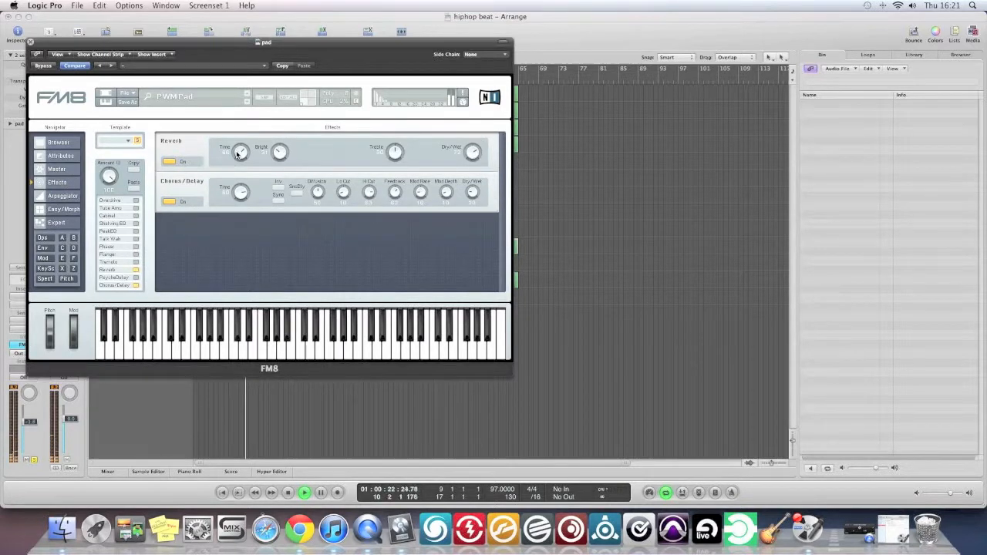
pyautogui.click(168, 163)
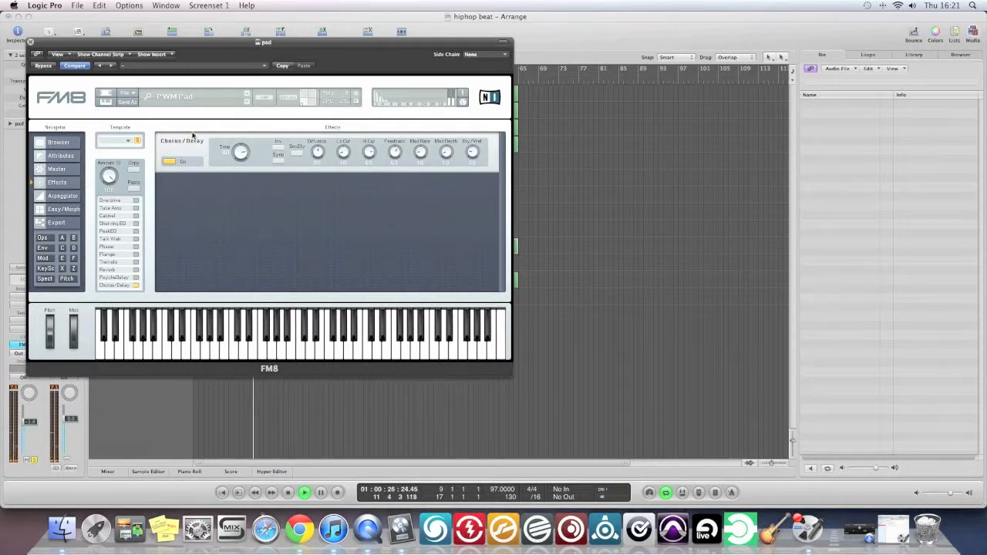
pyautogui.press('space')
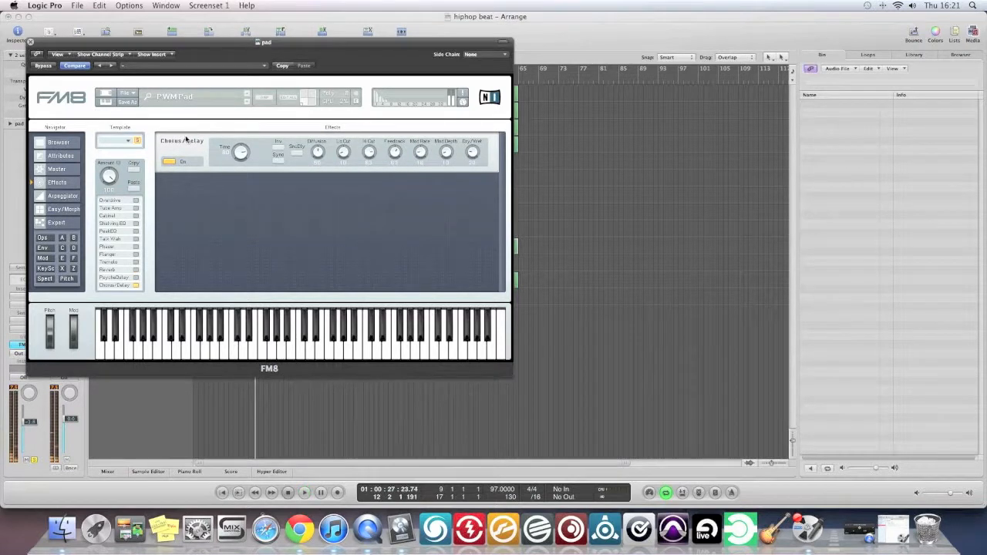
pyautogui.click(31, 43)
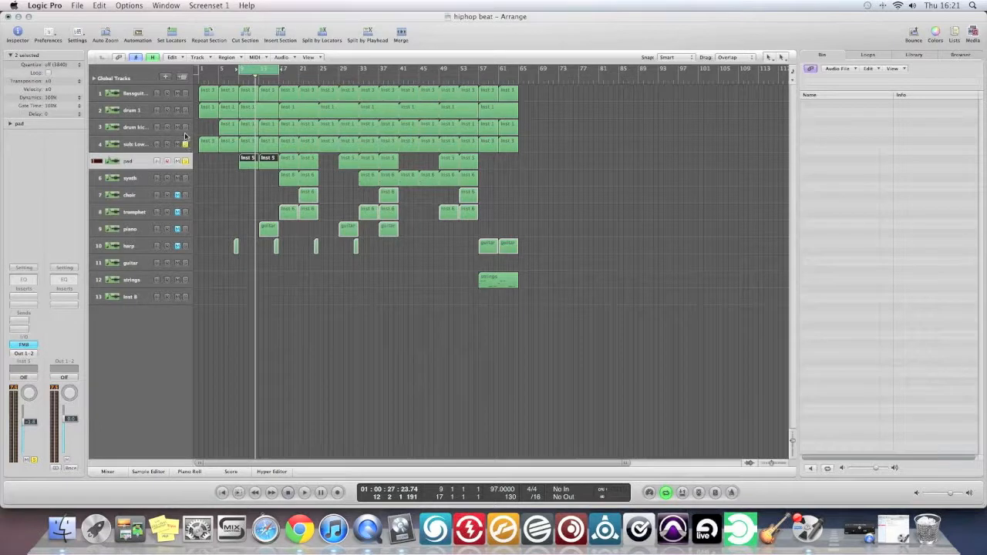
# Audition the soloed pad and sub bass with drum 1, replacing drum 1 with the bass guitar during playback.
pyautogui.click(187, 112)
pyautogui.press('space')
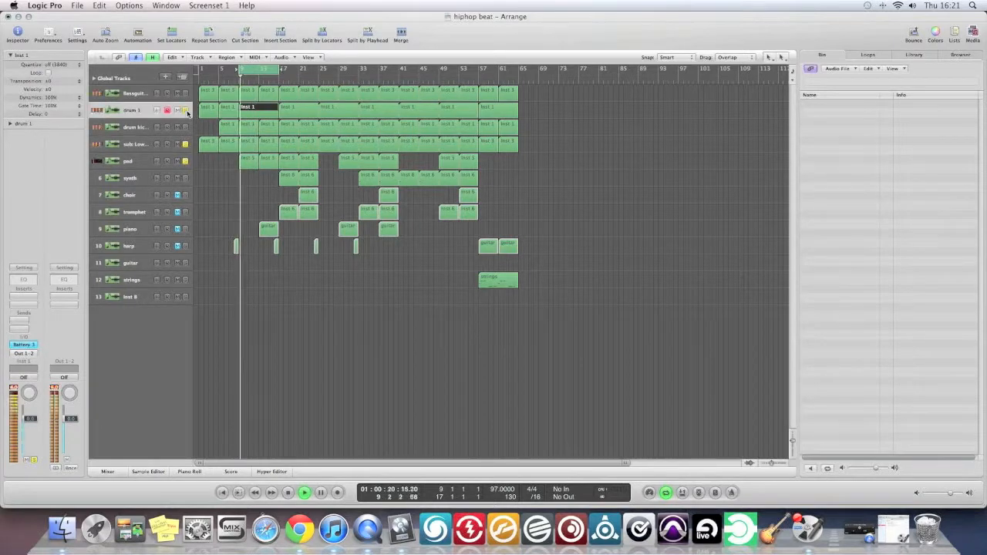
pyautogui.click(185, 112)
pyautogui.click(185, 95)
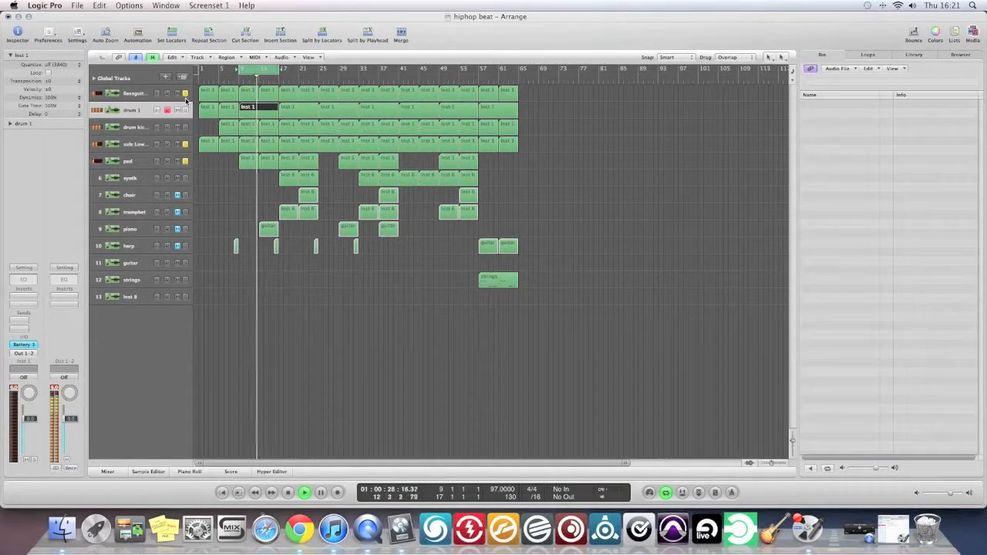
pyautogui.press('space')
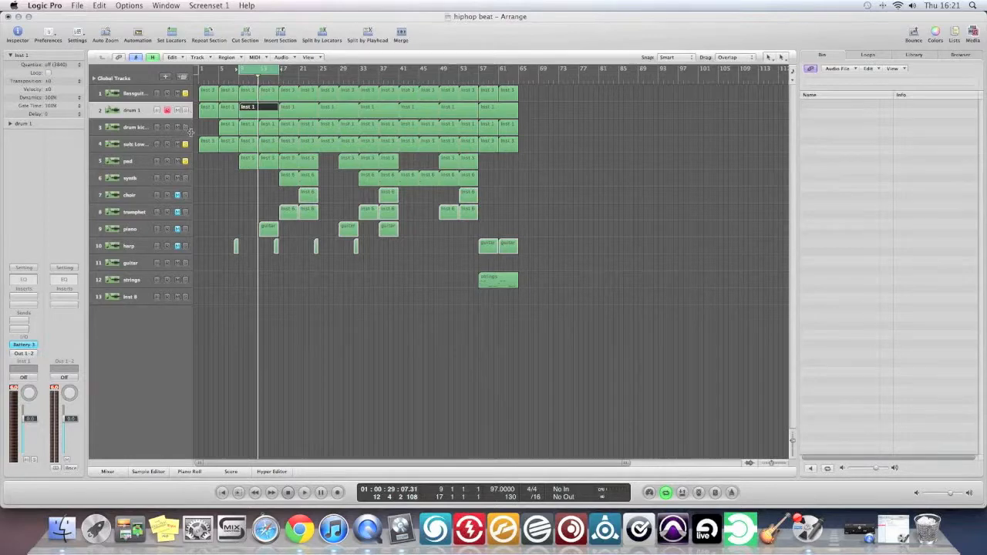
# Add drum kick 2 and drum 1 to the solo and audition them with the bass guitar, sub bass and pad.
pyautogui.click(186, 128)
pyautogui.click(185, 110)
pyautogui.press('space')
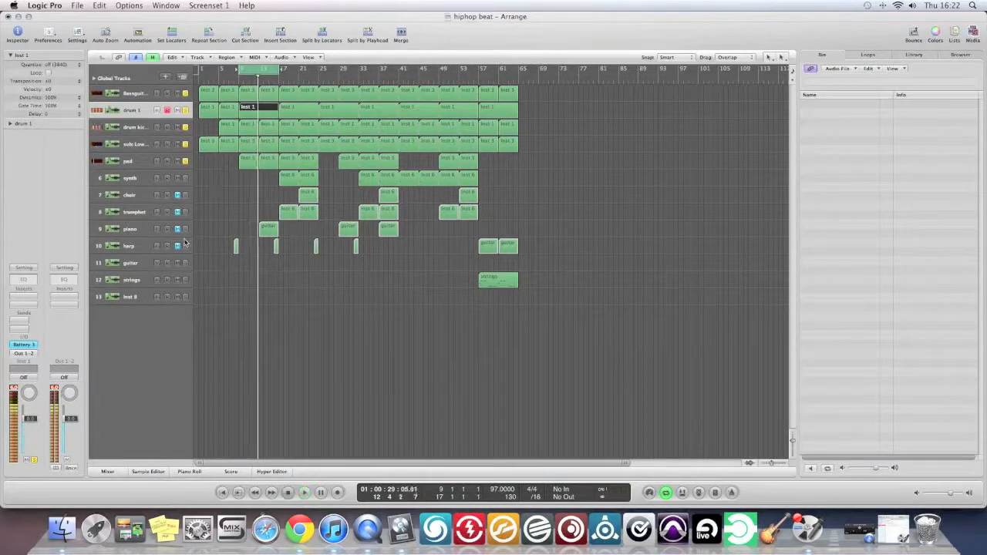
pyautogui.press('space')
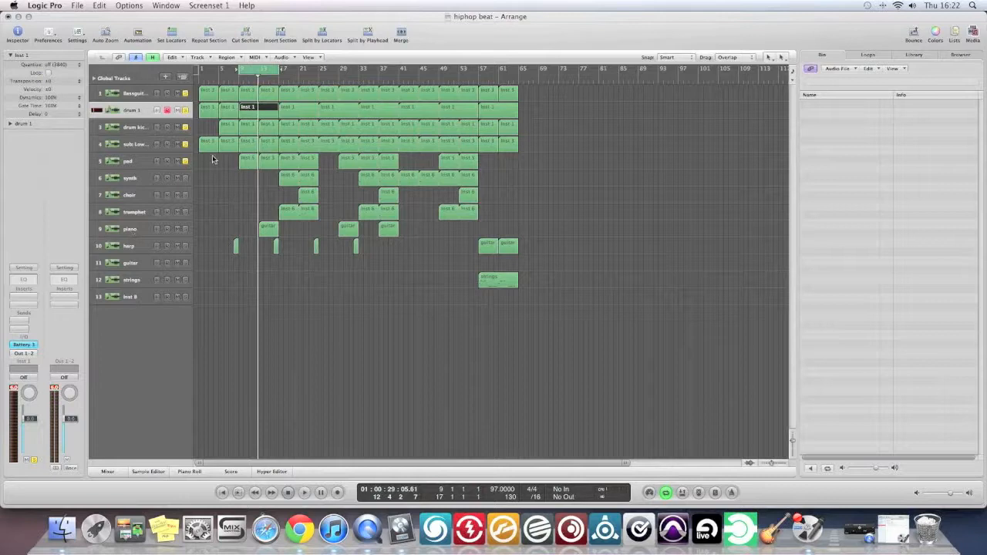
# Clear the bass, drum and pad solos, record-enable the piano track, and disarm the sub bass.
pyautogui.click(188, 96)
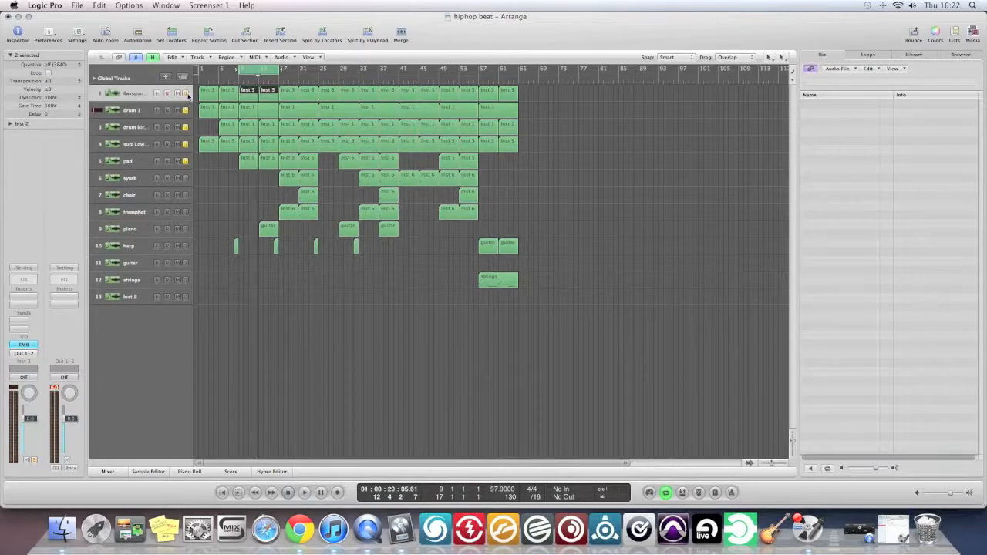
pyautogui.click(187, 147)
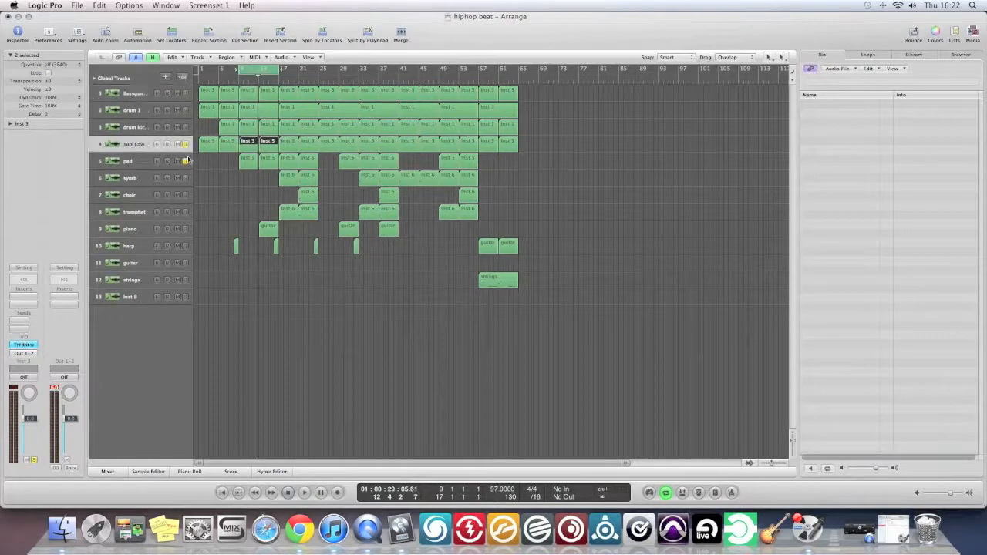
pyautogui.click(187, 162)
pyautogui.click(166, 229)
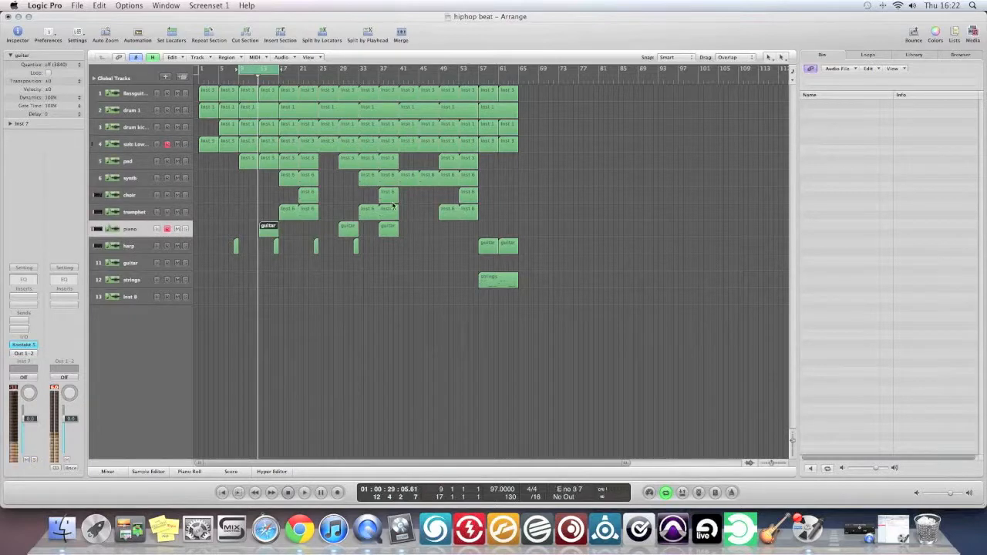
pyautogui.click(165, 145)
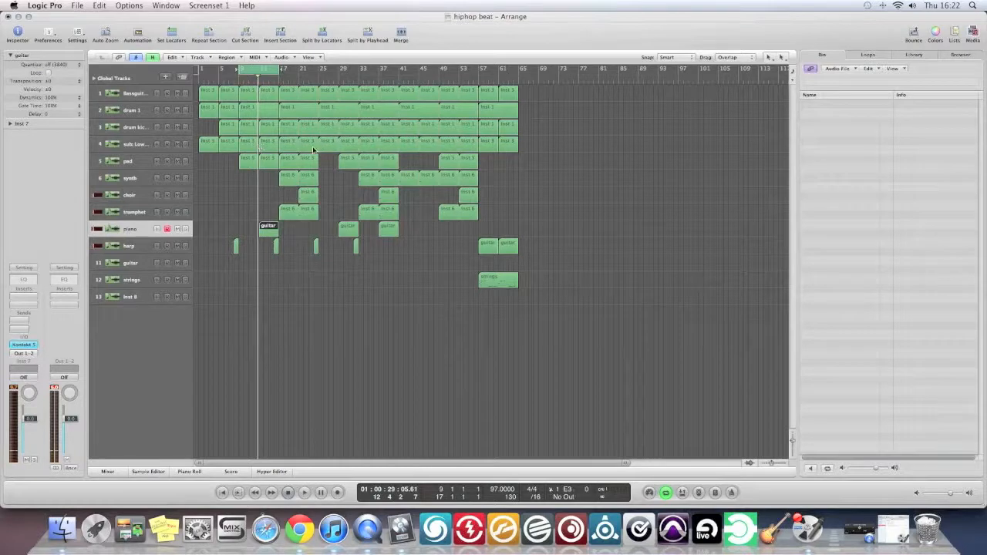
# Play the arrangement from about bar 13 and solo the piano during playback.
pyautogui.click(263, 74)
pyautogui.press('space')
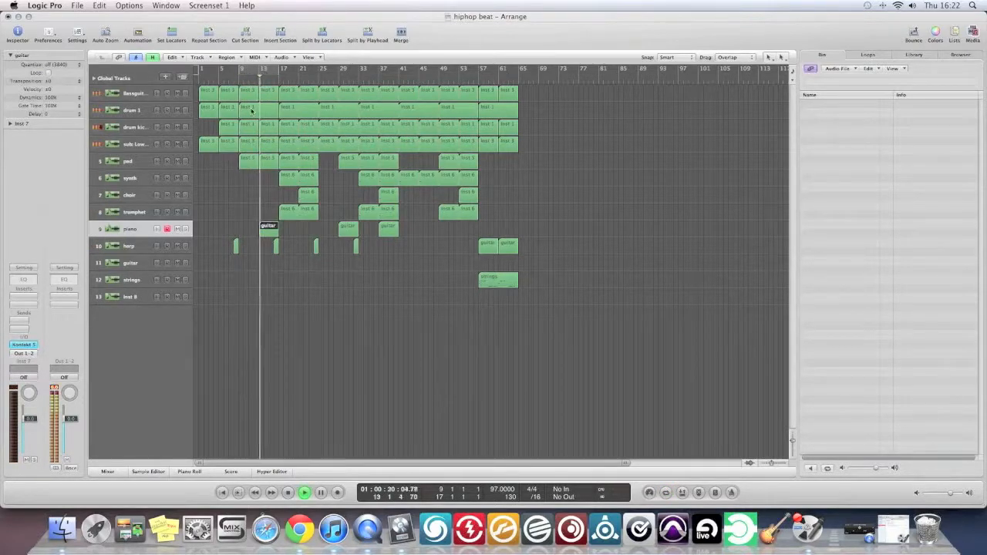
pyautogui.click(186, 228)
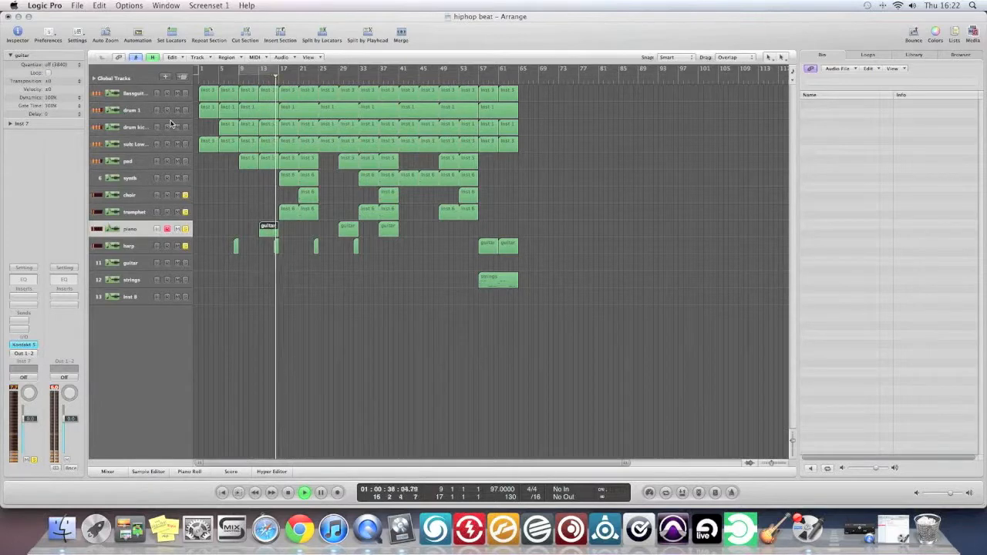
pyautogui.press('space')
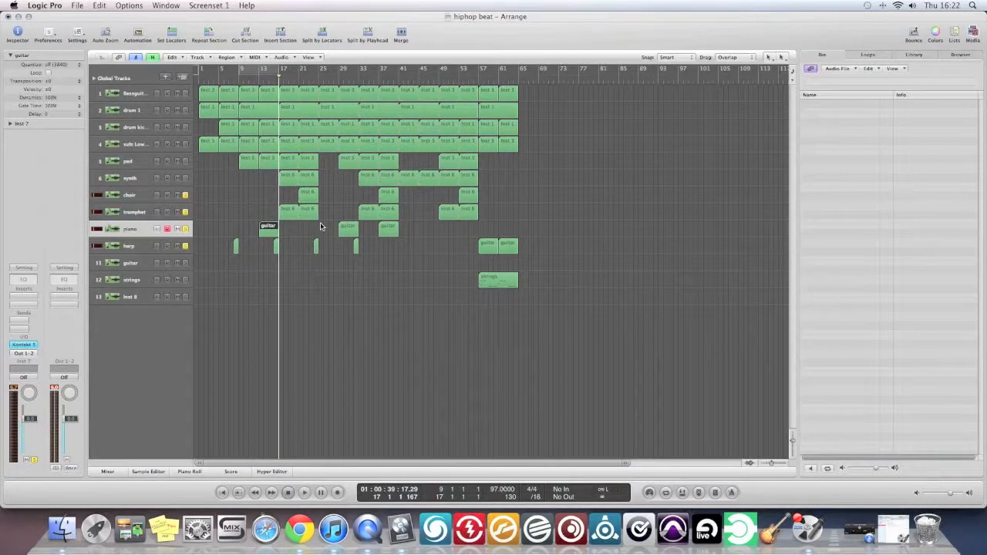
# Solo the Grand Piano in the piano track's Kontakt 5 instrument and play the arrangement from about bar 12.
pyautogui.doubleClick(16, 346)
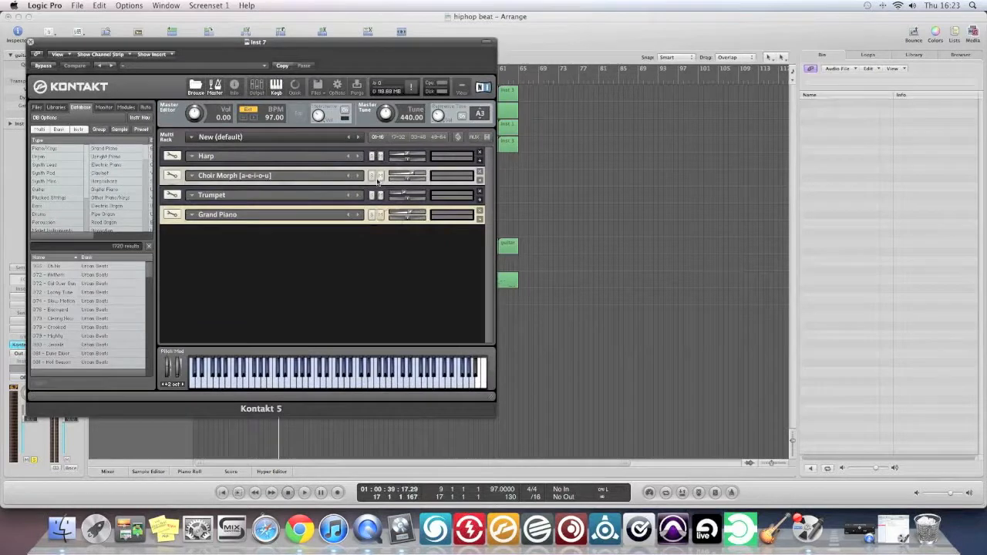
pyautogui.click(371, 215)
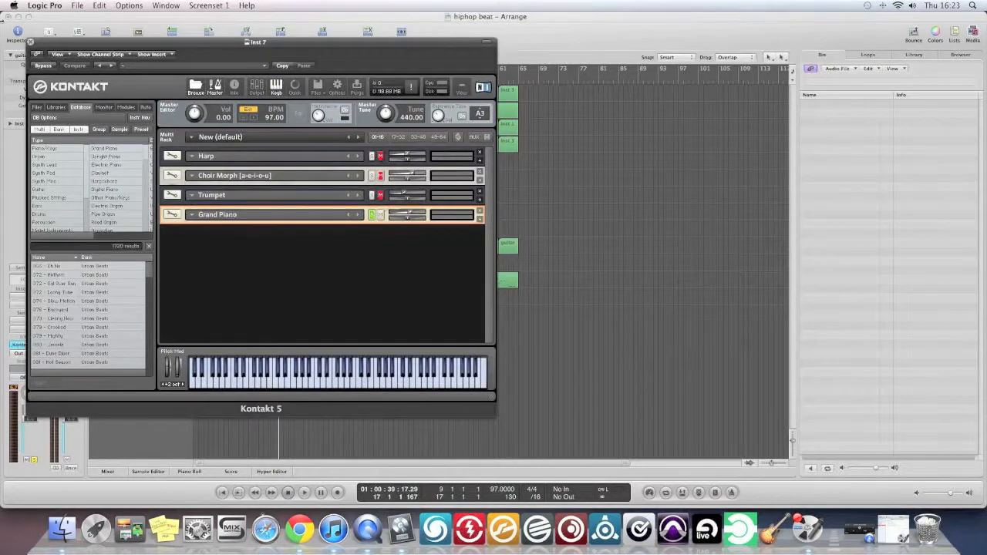
pyautogui.click(32, 42)
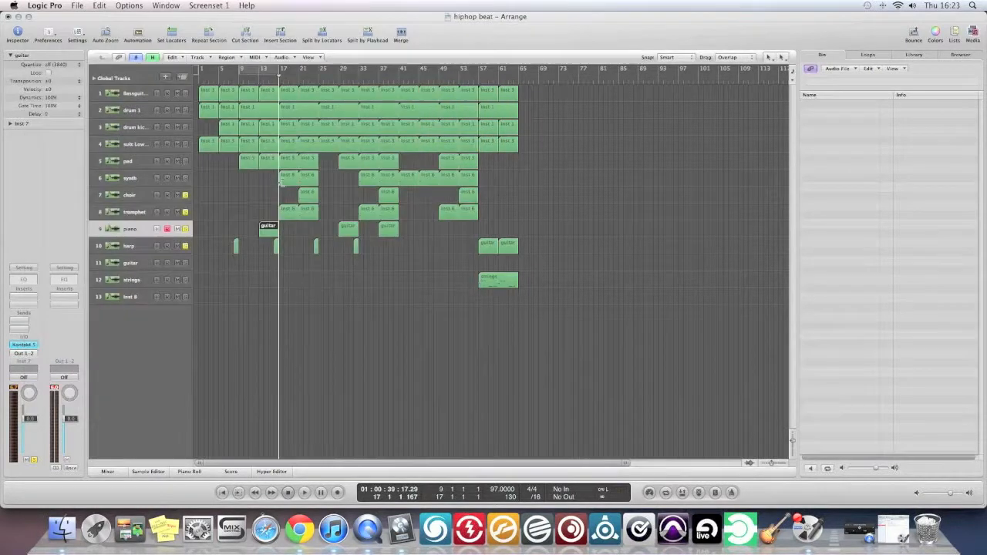
pyautogui.click(254, 72)
pyautogui.press('space')
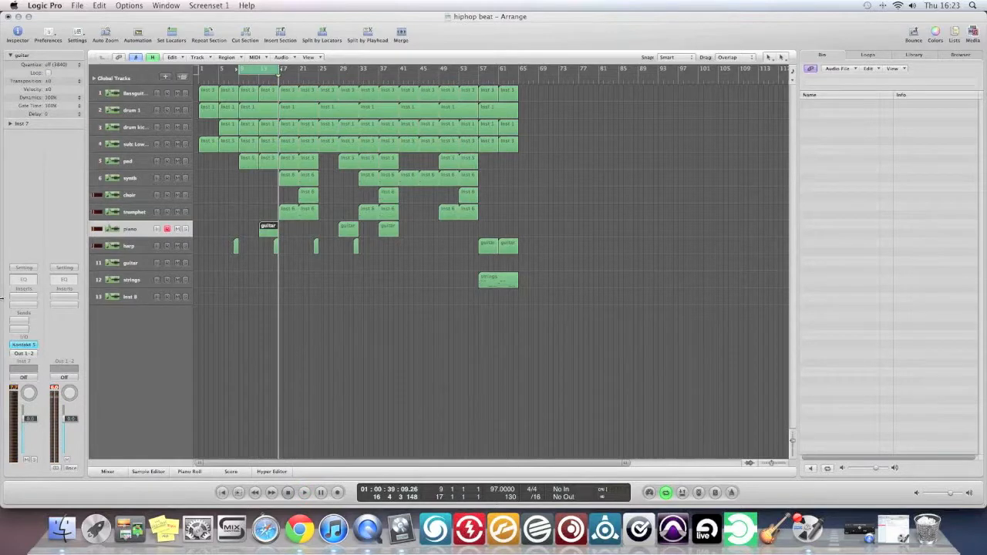
# Switch the solo in the Kontakt 5 rack from Grand Piano to Harp and close the instrument window.
pyautogui.click(24, 345)
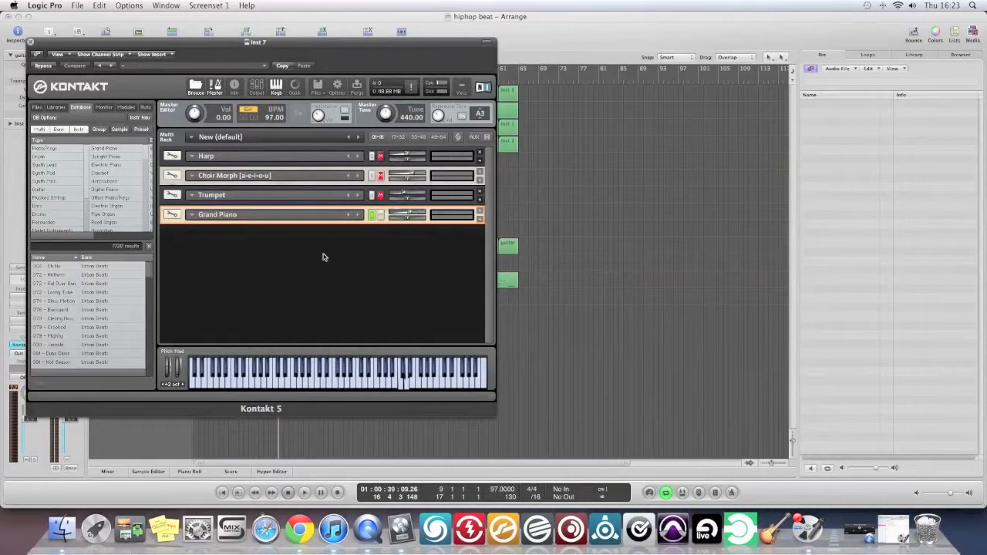
pyautogui.click(372, 216)
pyautogui.click(372, 156)
pyautogui.click(30, 42)
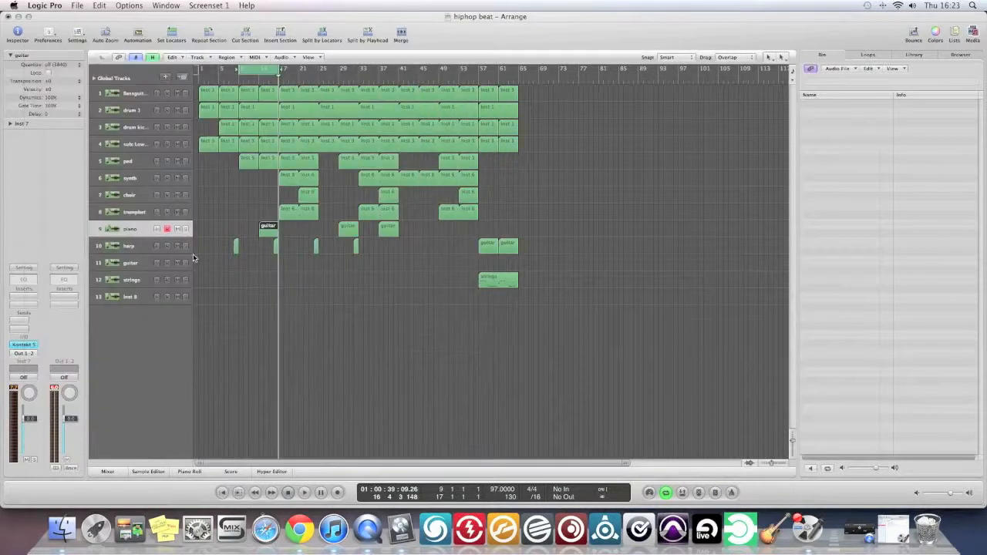
# Disarm the piano track and record-enable the harp track, leaving the harp track unsoloed.
pyautogui.click(168, 230)
pyautogui.click(186, 247)
pyautogui.click(185, 247)
pyautogui.click(168, 246)
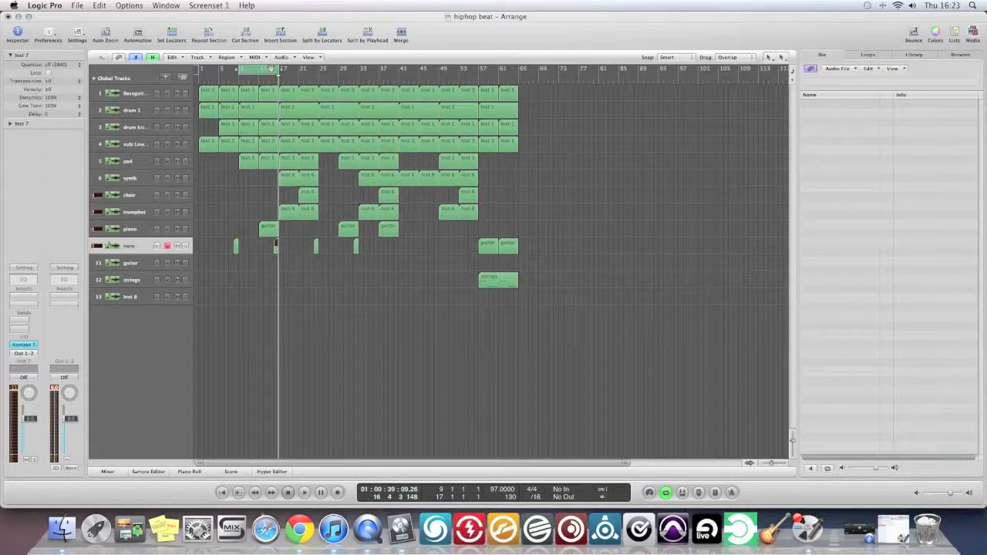
# Audition the full arrangement from about bar 15 and replay the cycled section from bar 9 to about bar 13.
pyautogui.click(665, 491)
pyautogui.doubleClick(268, 77)
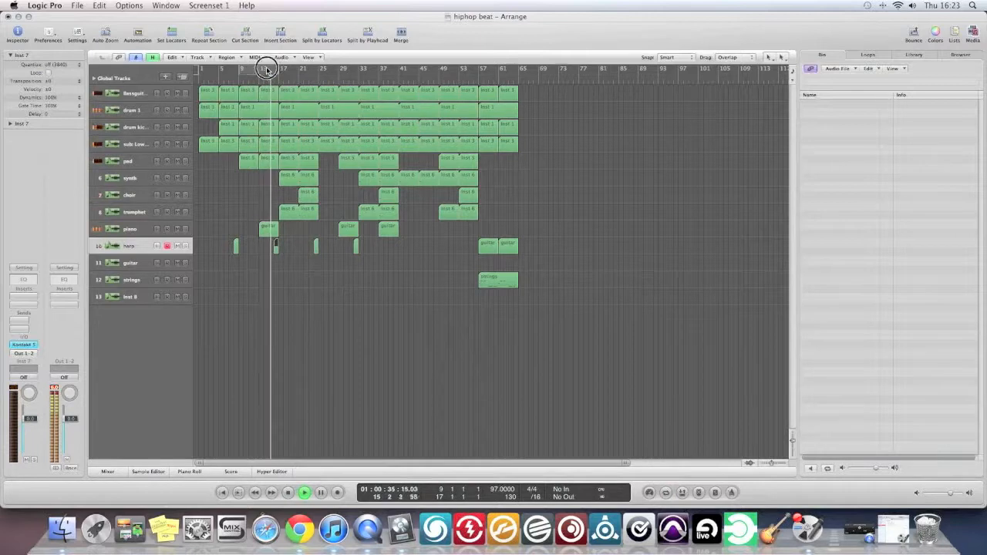
pyautogui.click(267, 70)
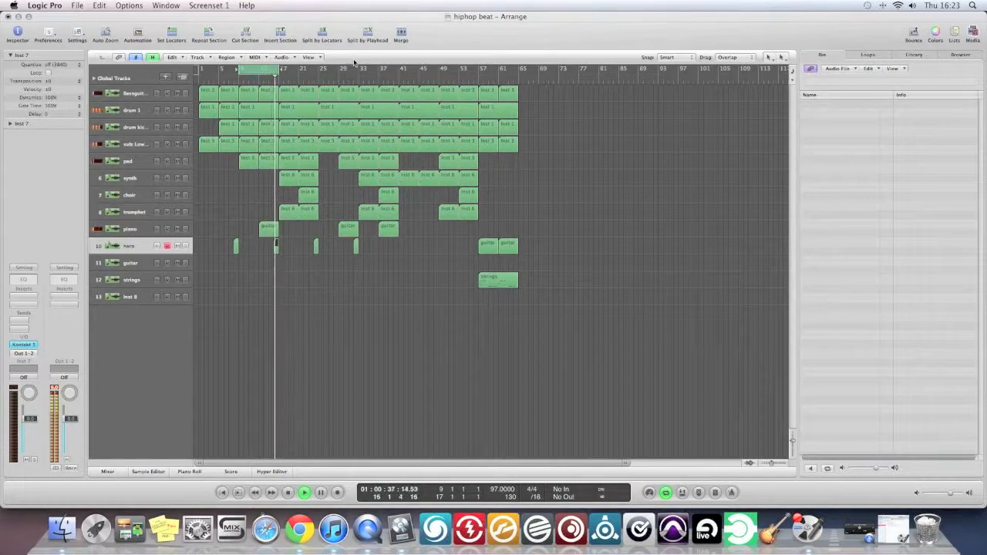
pyautogui.press('space')
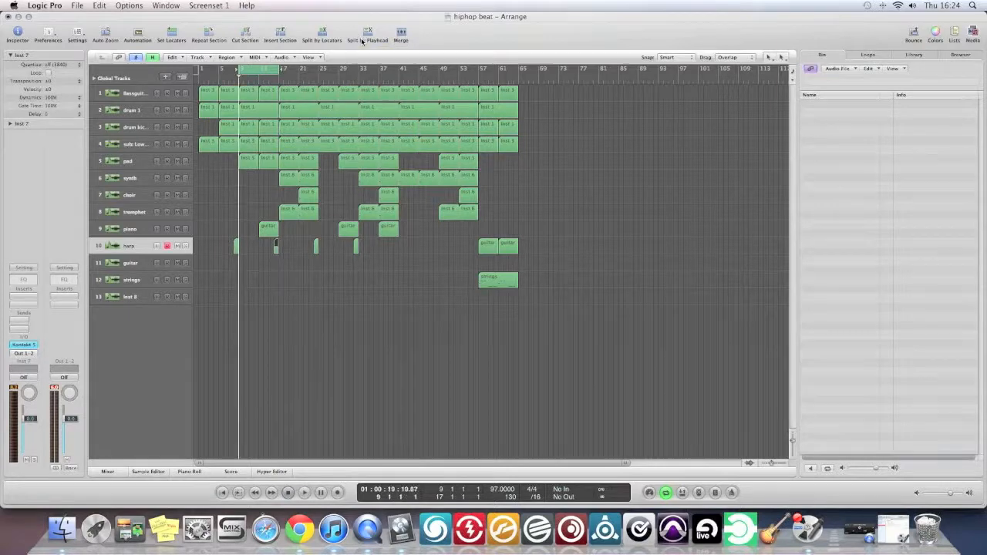
pyautogui.press('space')
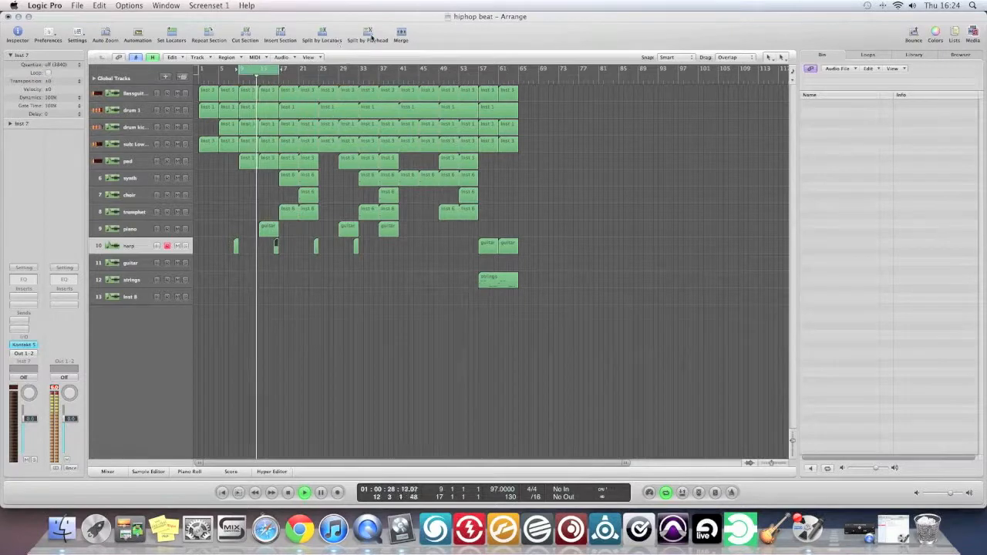
pyautogui.press('space')
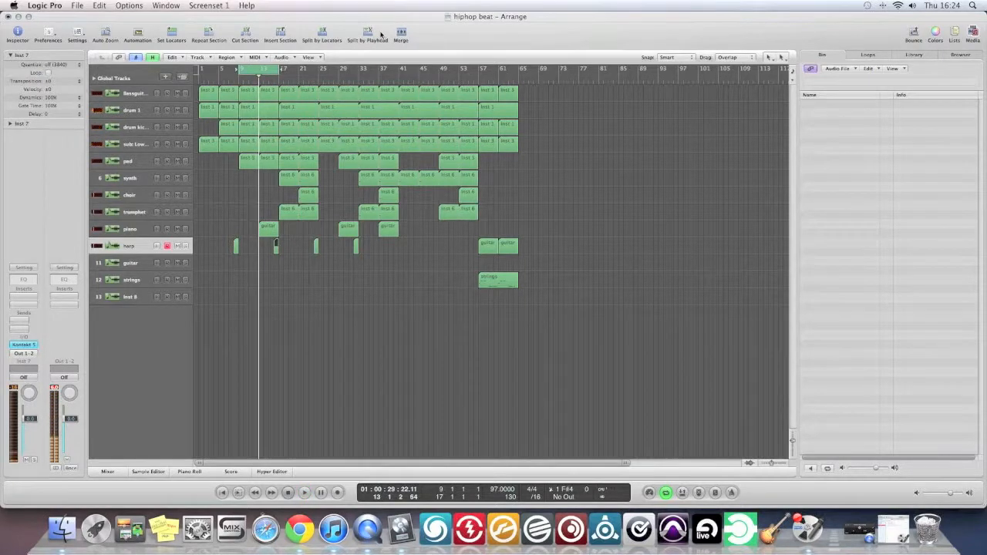